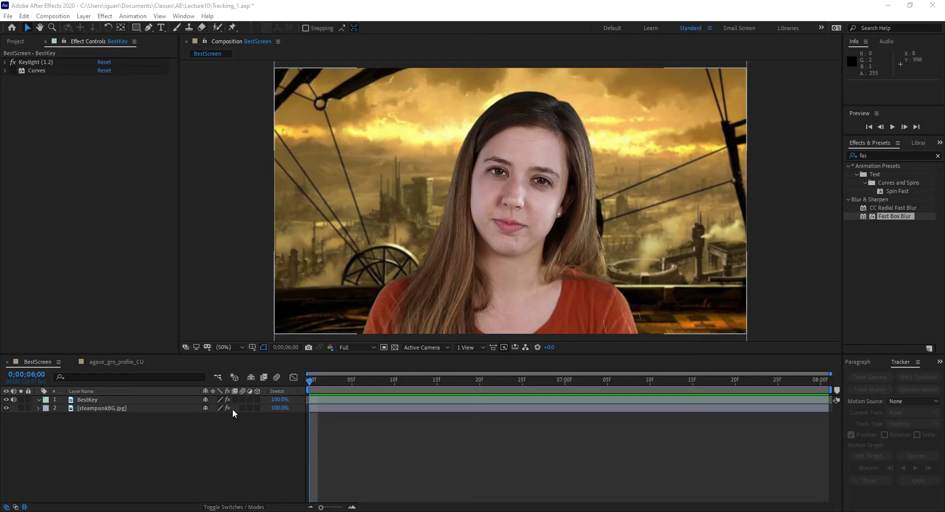
- Scrub through the clip to check the motion, then return to the first frame
left_click(728, 380)
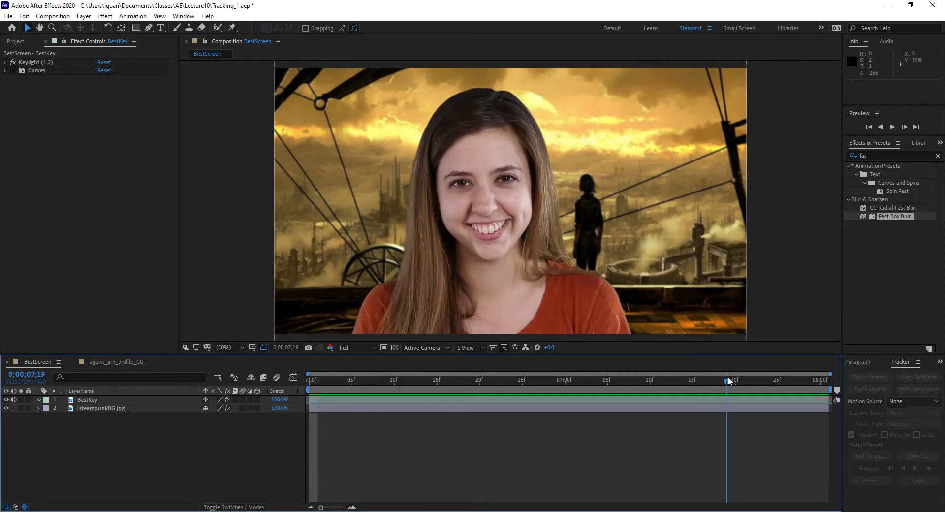
left_click_drag(729, 380, 284, 402)
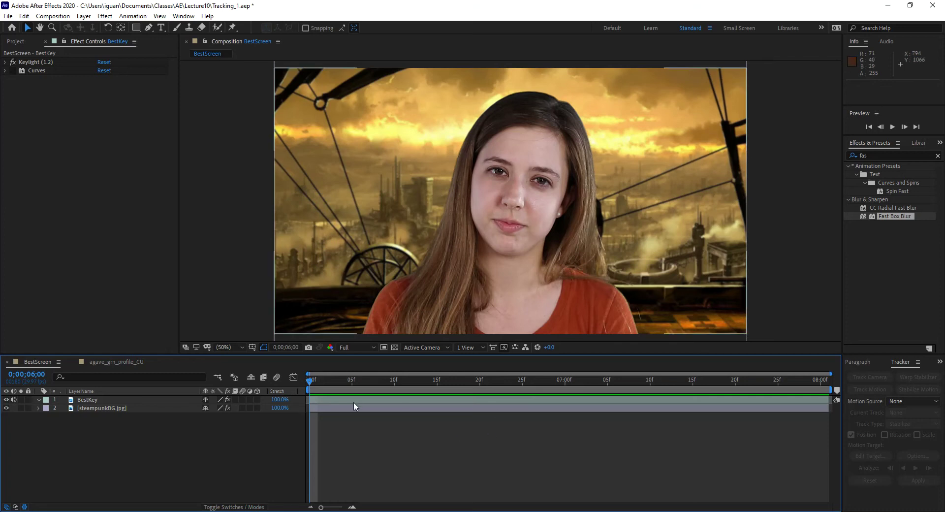
left_click_drag(347, 384, 522, 382)
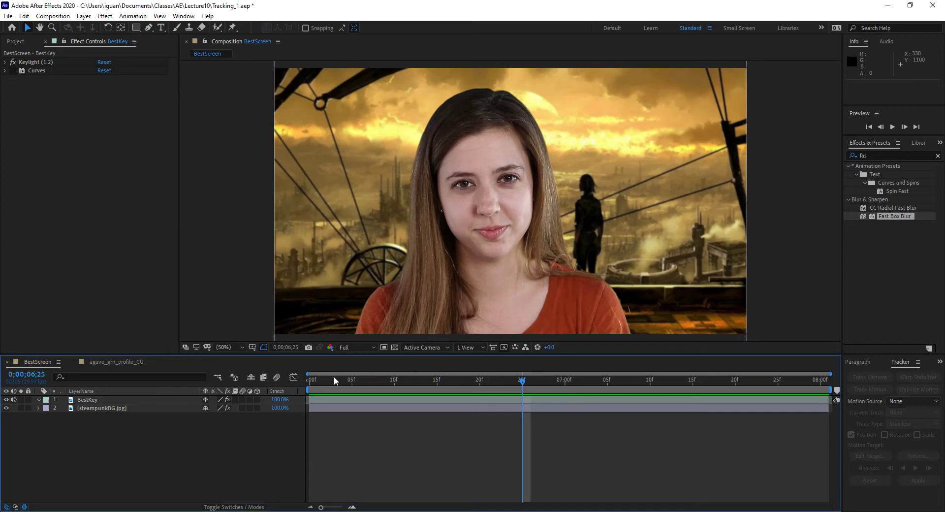
left_click_drag(334, 376, 615, 399)
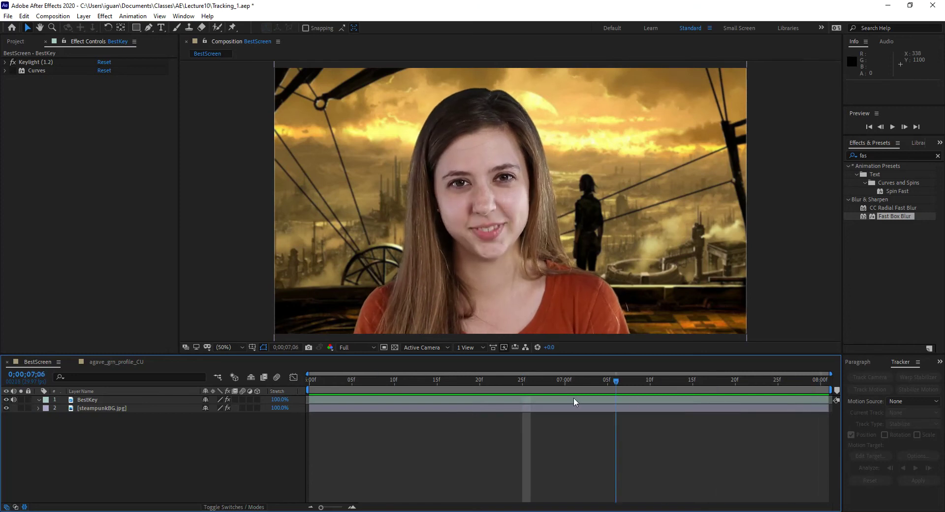
key("Home")
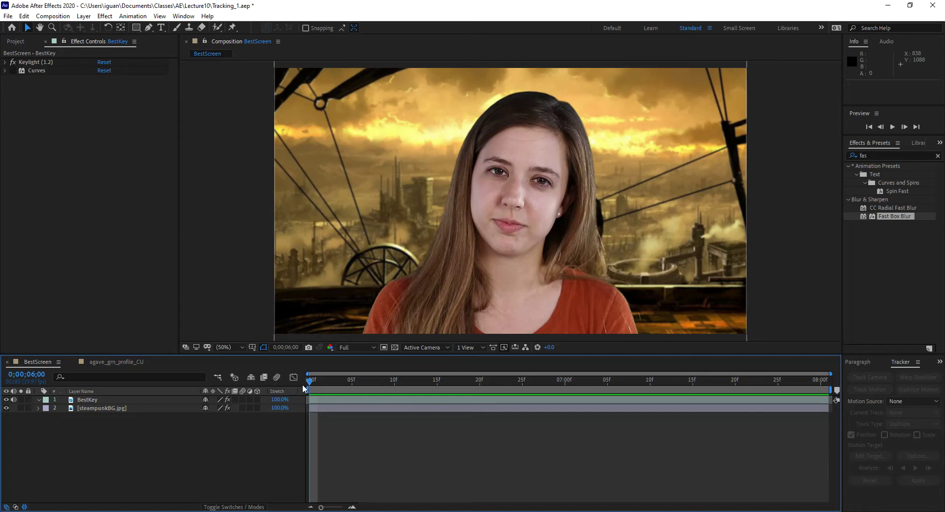
- Select BestKey, pick the Pen tool, keep Full preview resolution and enlarge the composition view
left_click(95, 400)
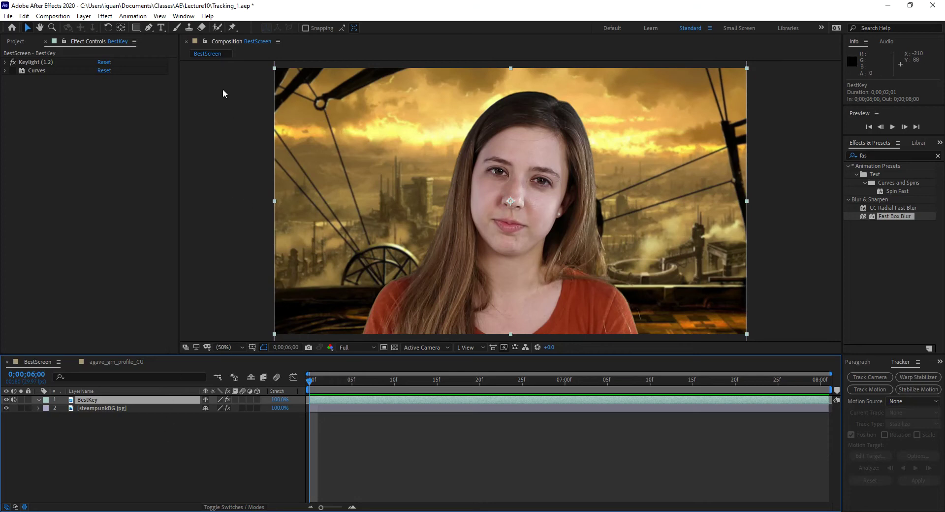
left_click(148, 27)
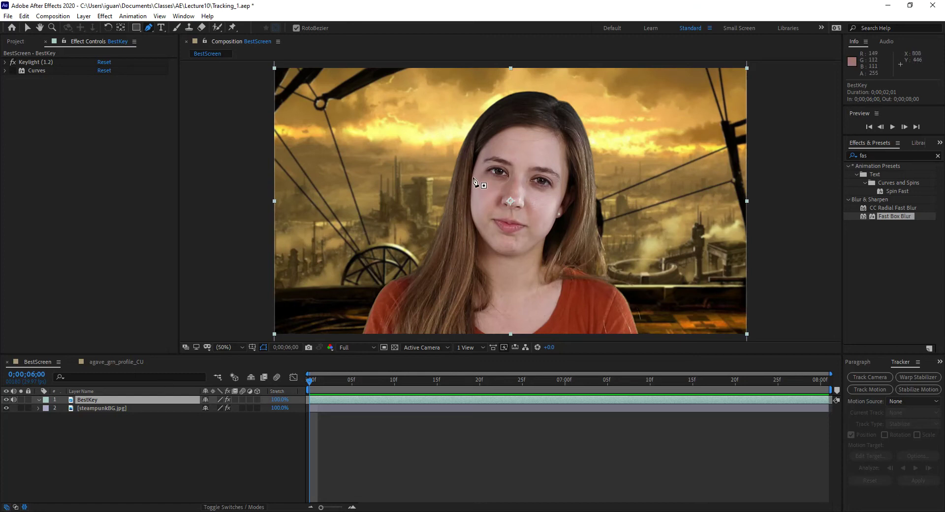
left_click(339, 381)
left_click(365, 347)
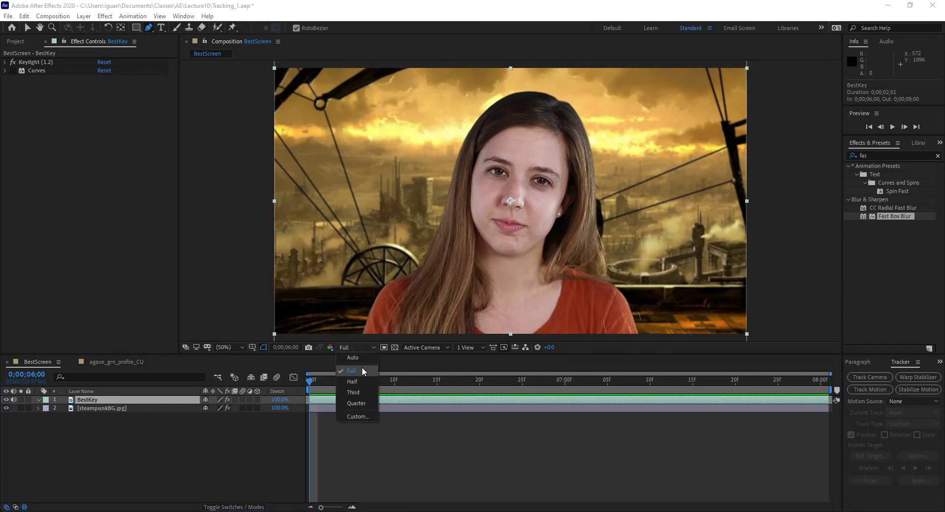
left_click(362, 369)
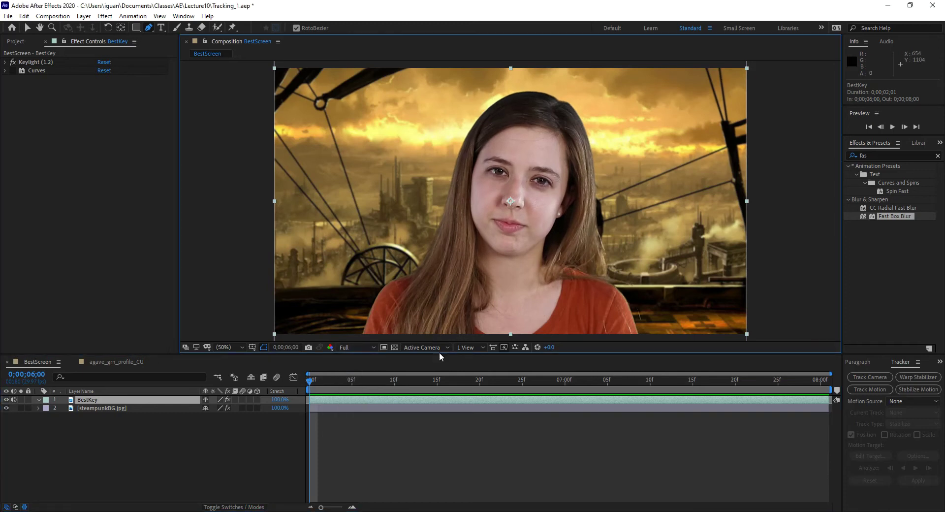
left_click_drag(440, 355, 435, 408)
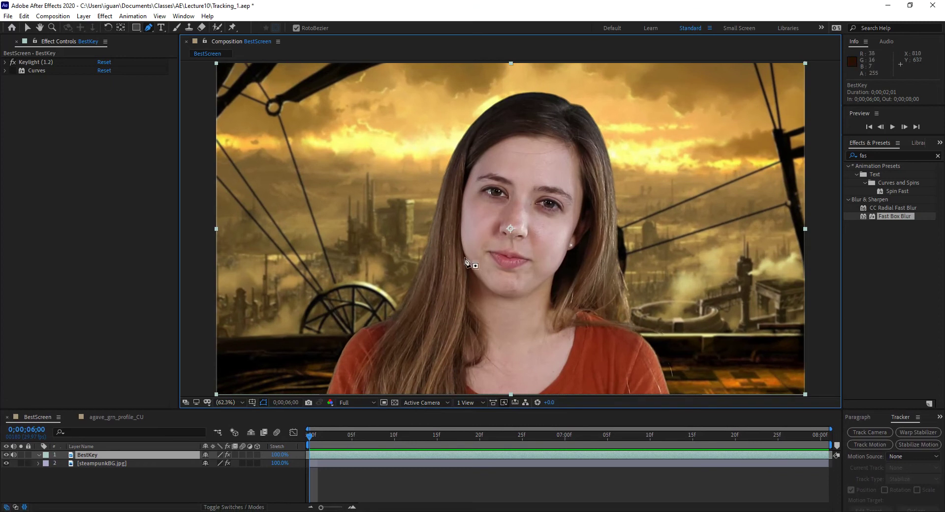
- Place mask points from beside the left eye over the forehead and down the right cheek
left_click(465, 190)
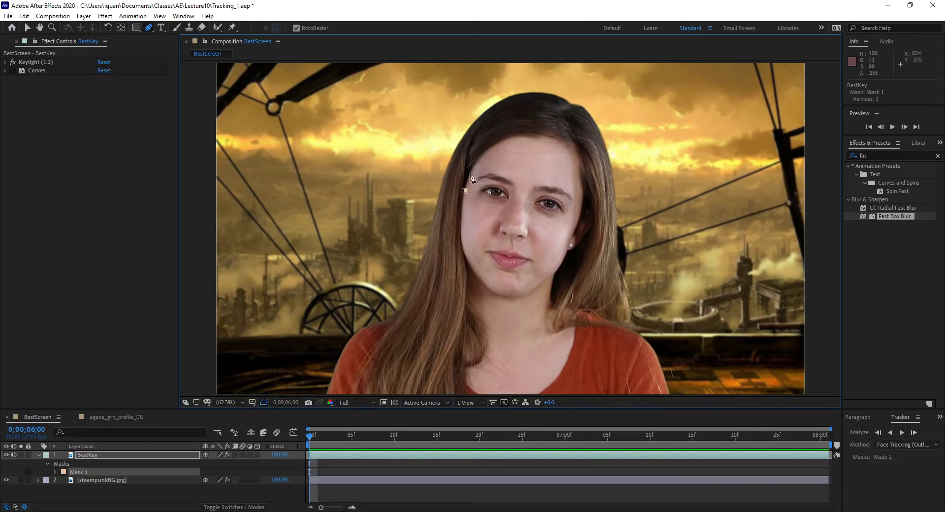
left_click(510, 138)
left_click(548, 139)
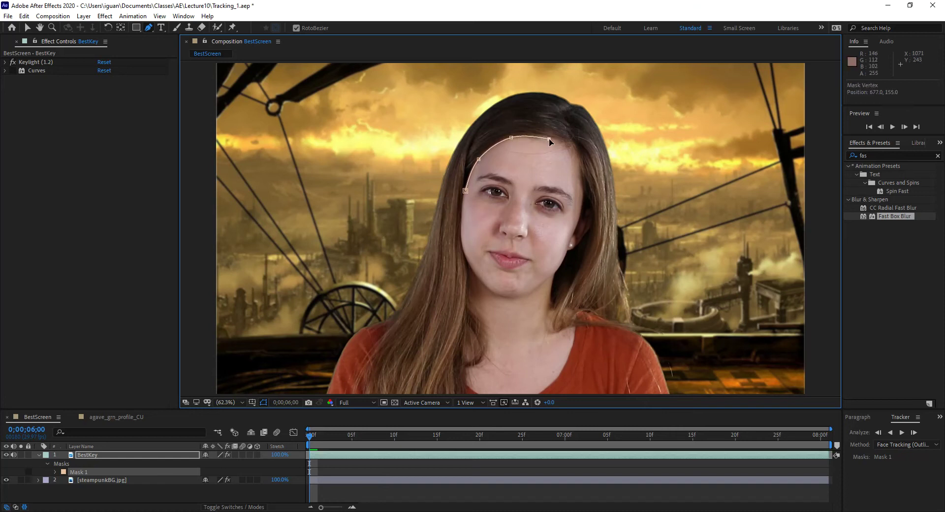
left_click(576, 163)
left_click(581, 195)
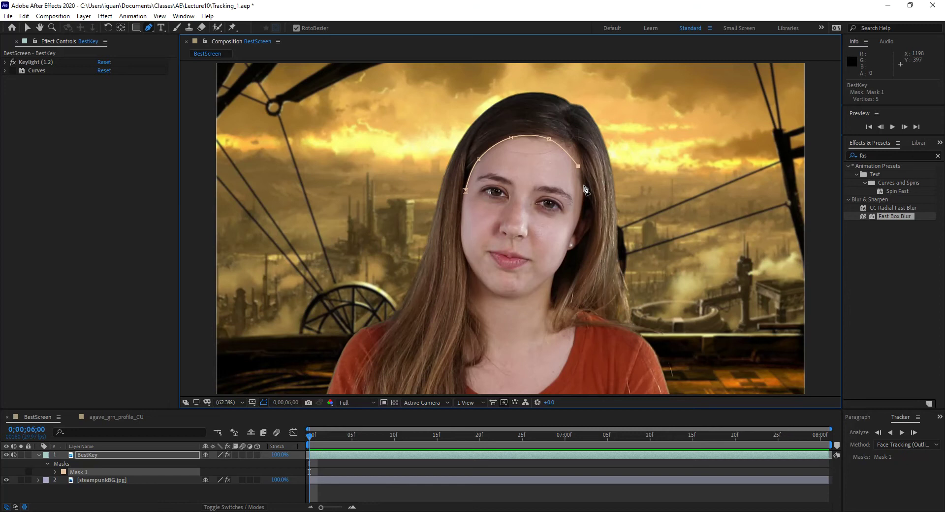
left_click(569, 241)
left_click(558, 267)
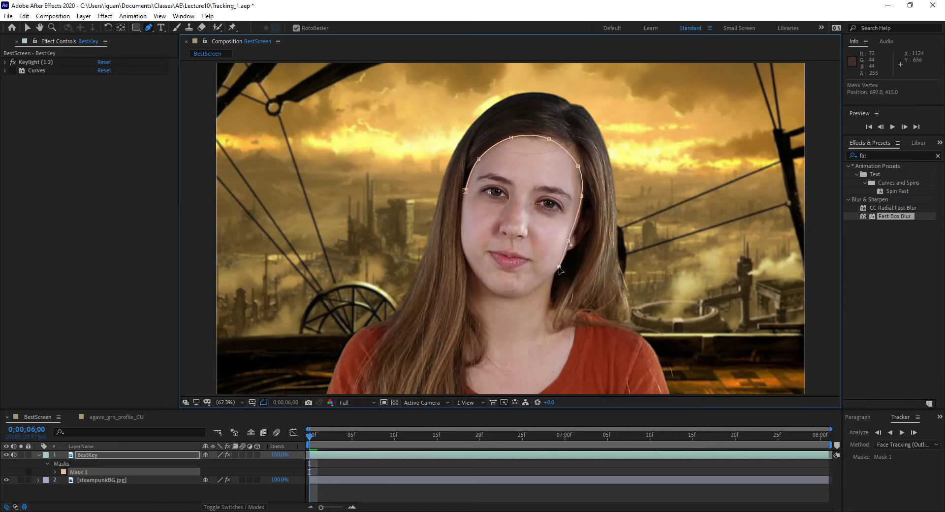
- Continue the mask around the jaw, chin and left cheek, closing it at the first point
left_click(535, 288)
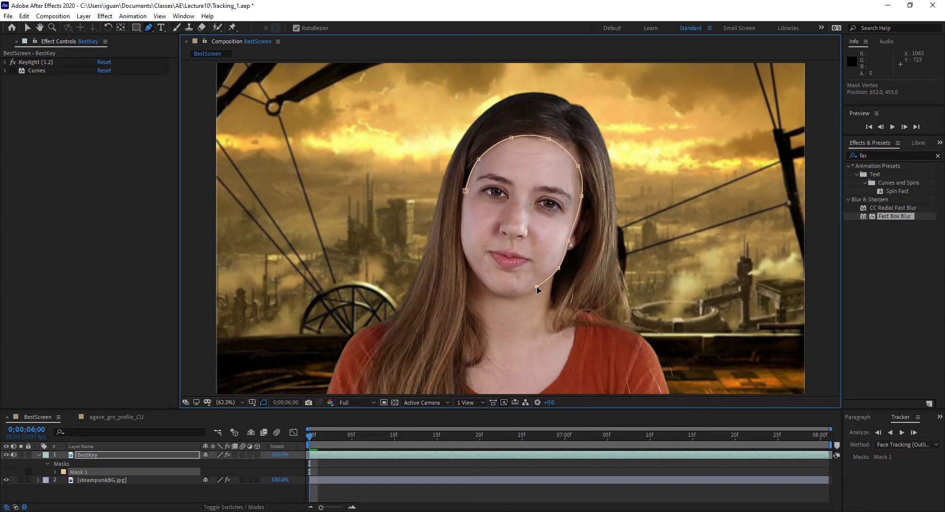
left_click(511, 297)
left_click_drag(510, 298, 505, 295)
left_click(482, 279)
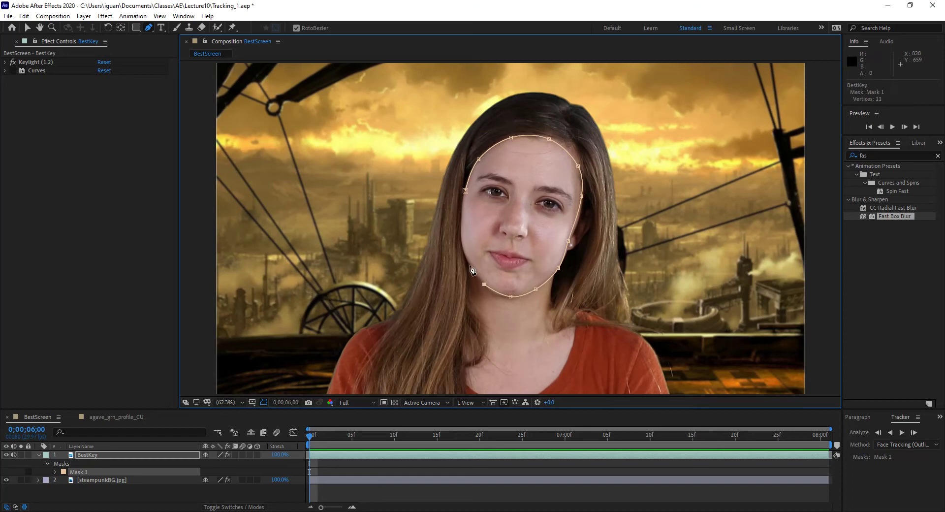
left_click(467, 259)
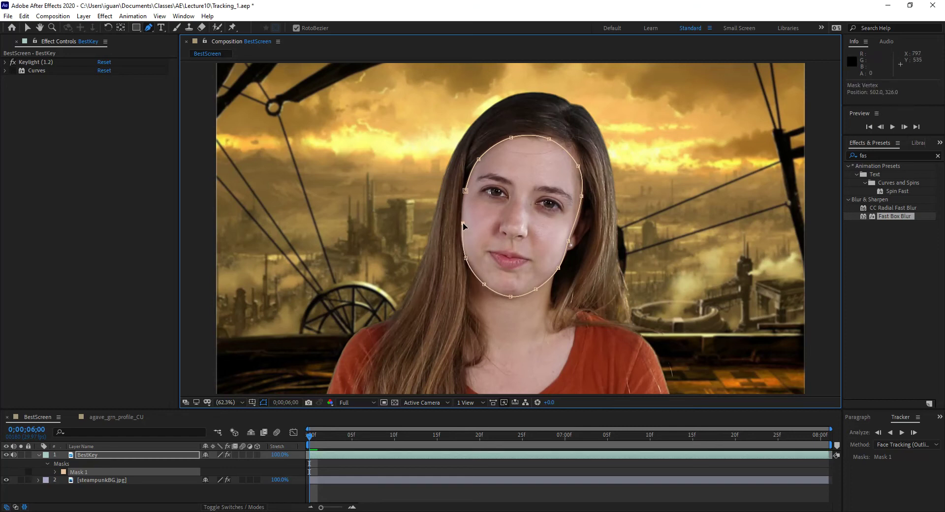
left_click(465, 191)
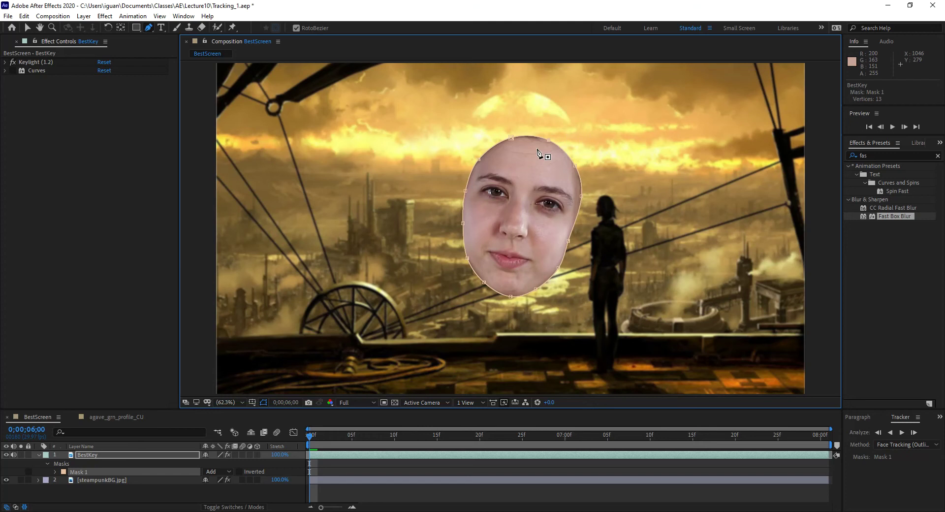
- Change Mask 1's mode on BestKey from Add to None, keeping the face outline as a path
left_click(98, 455)
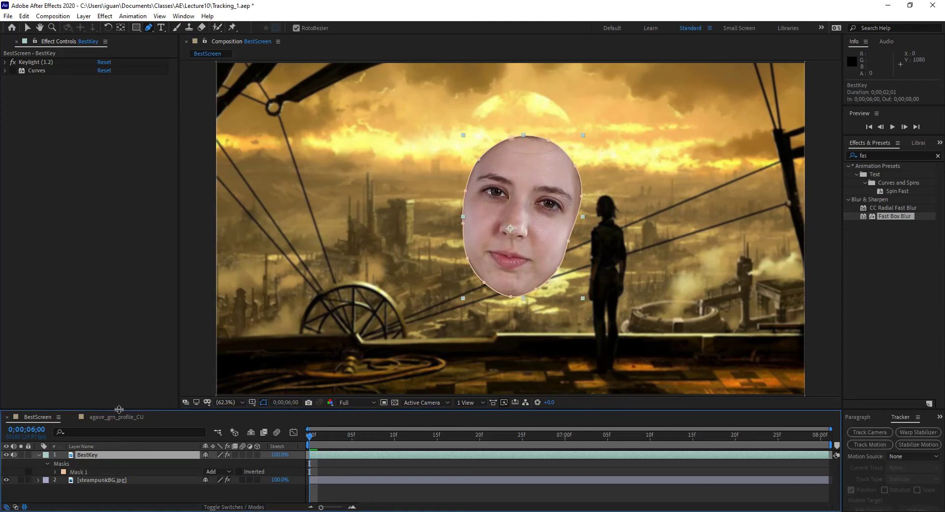
left_click_drag(119, 411, 99, 352)
left_click(80, 414)
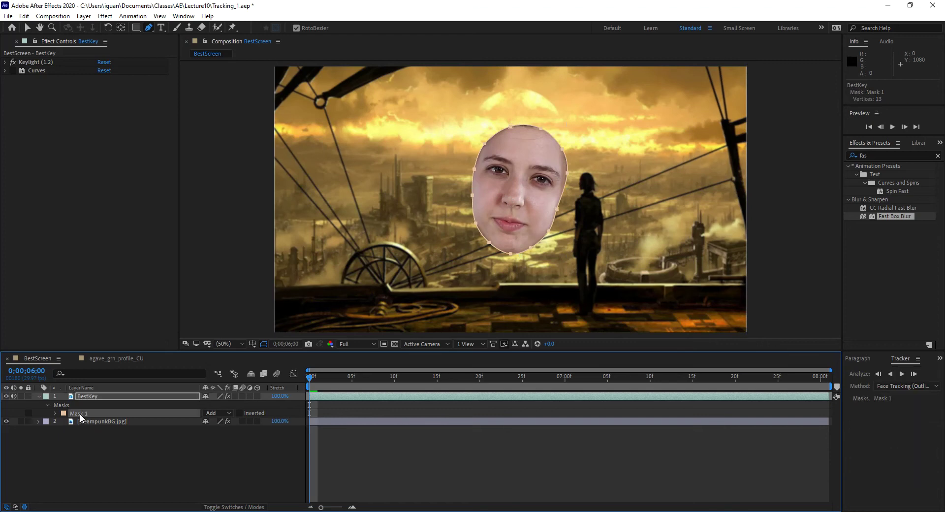
left_click(218, 415)
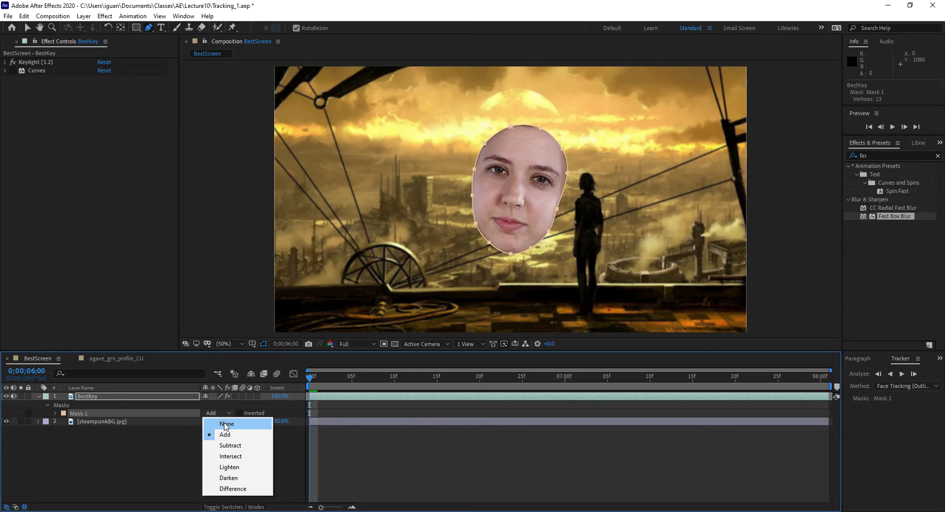
left_click(225, 425)
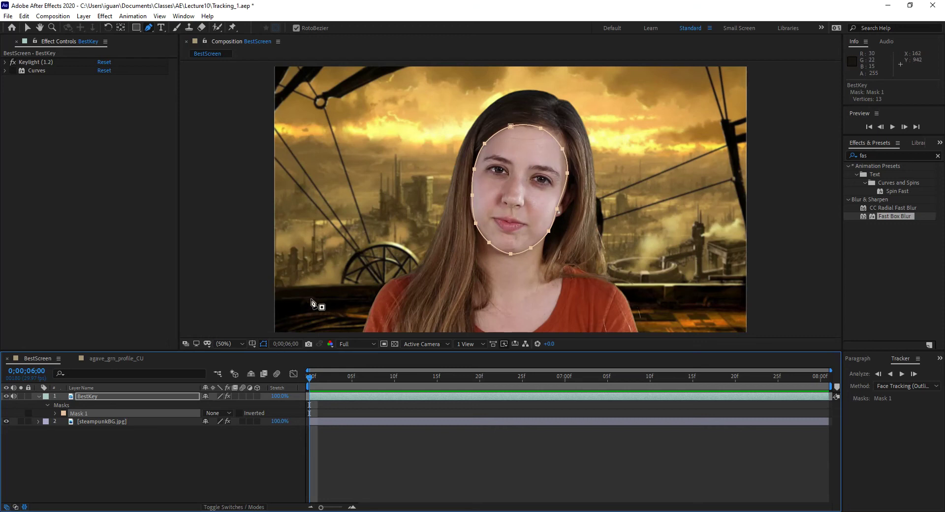
- Try Track Mask on Mask 1, then deselect the layer and close the tracking panel
right_click(78, 416)
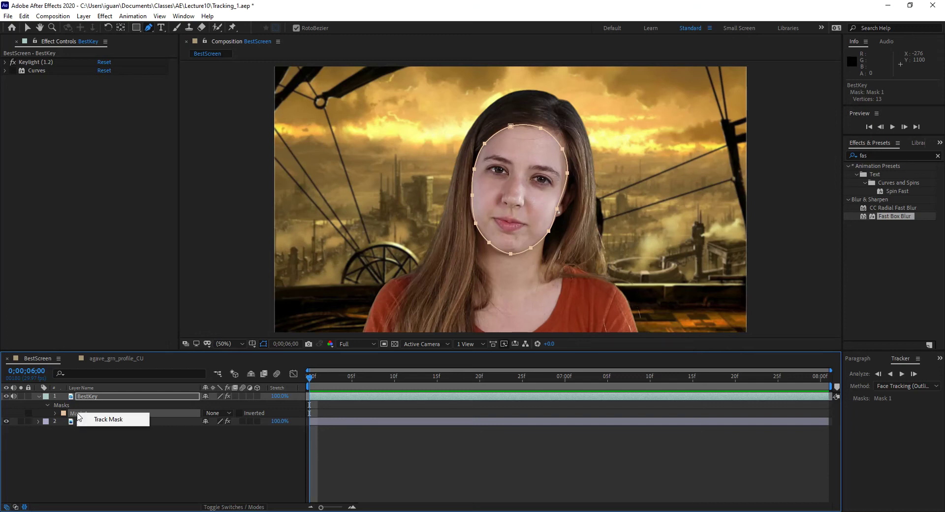
left_click(108, 421)
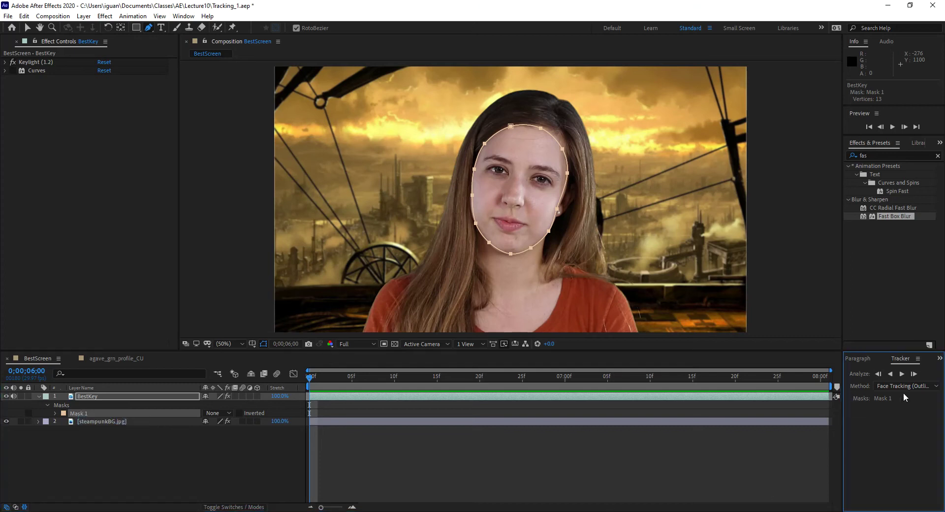
left_click(164, 460)
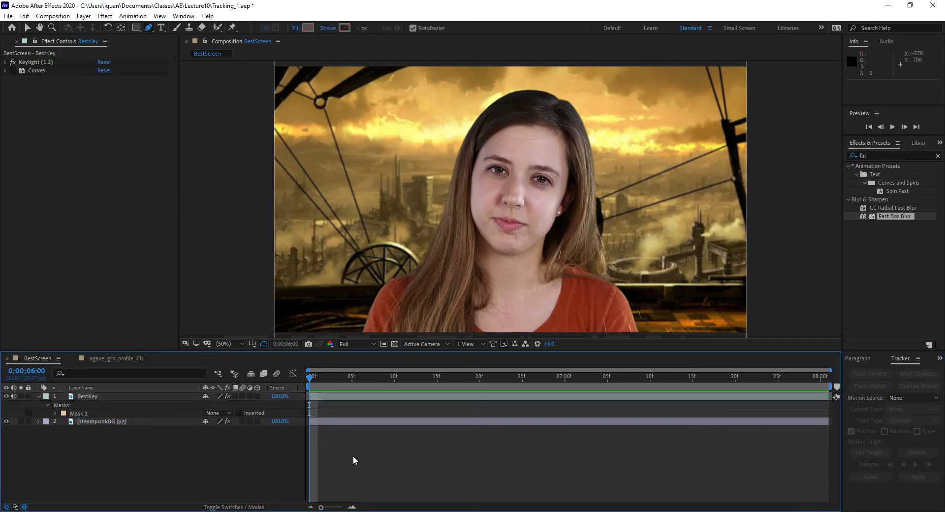
left_click(919, 358)
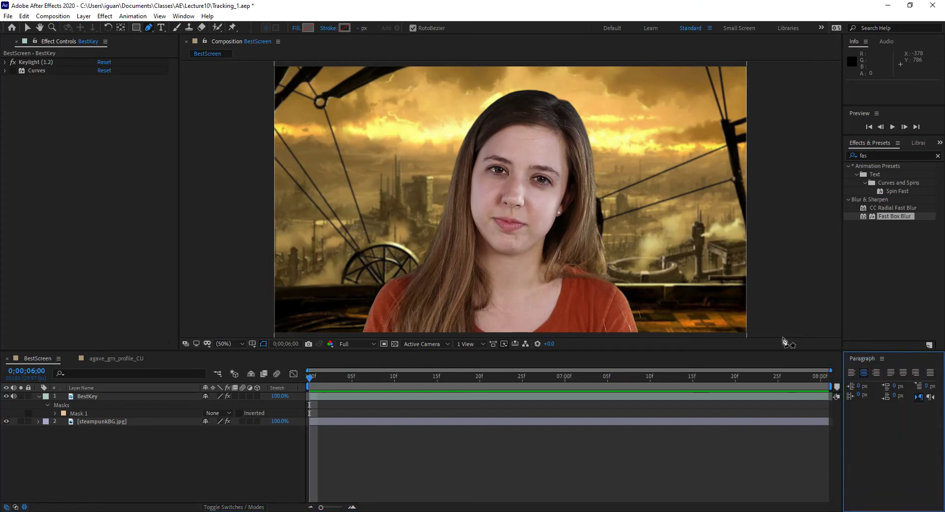
- Show the Tracker panel and load BestKey's Mask 1 for Face Tracking (Outline Only)
left_click(182, 16)
left_click(186, 309)
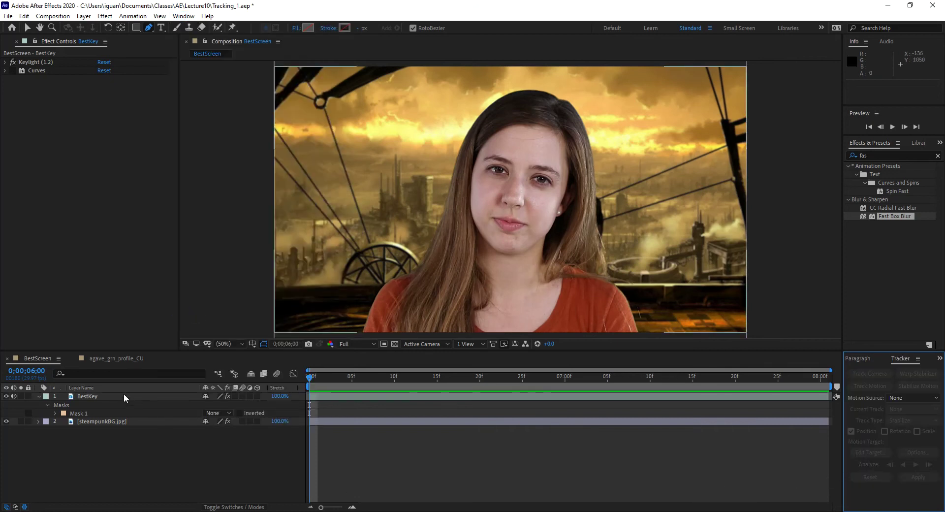
left_click(106, 395)
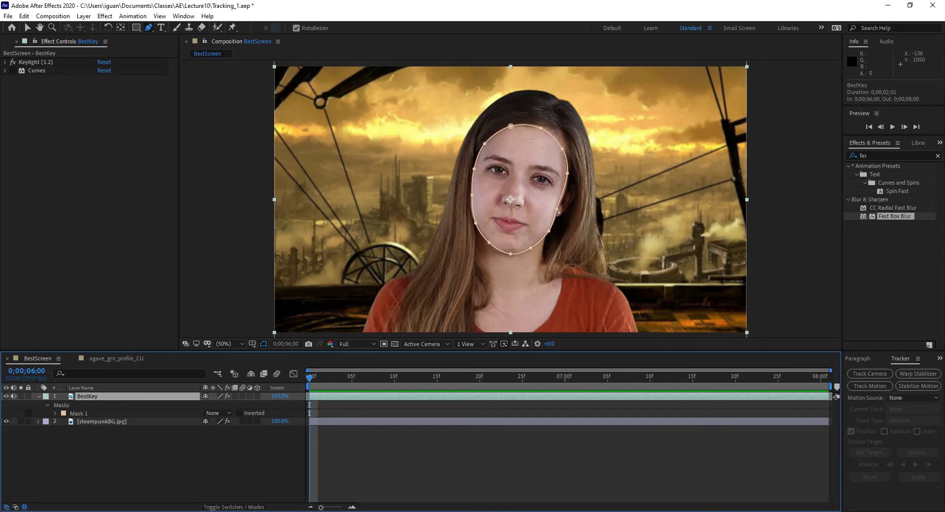
left_click(86, 414)
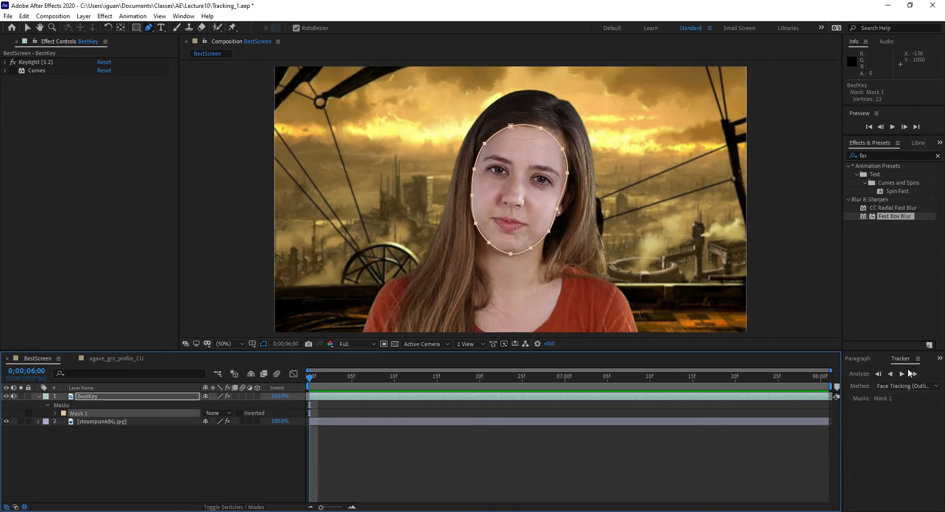
right_click(81, 415)
left_click(98, 422)
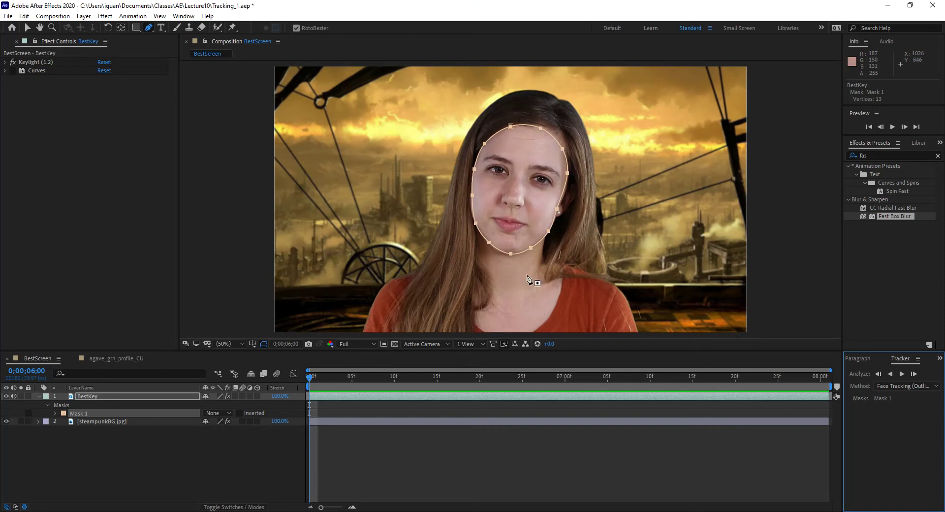
left_click(930, 388)
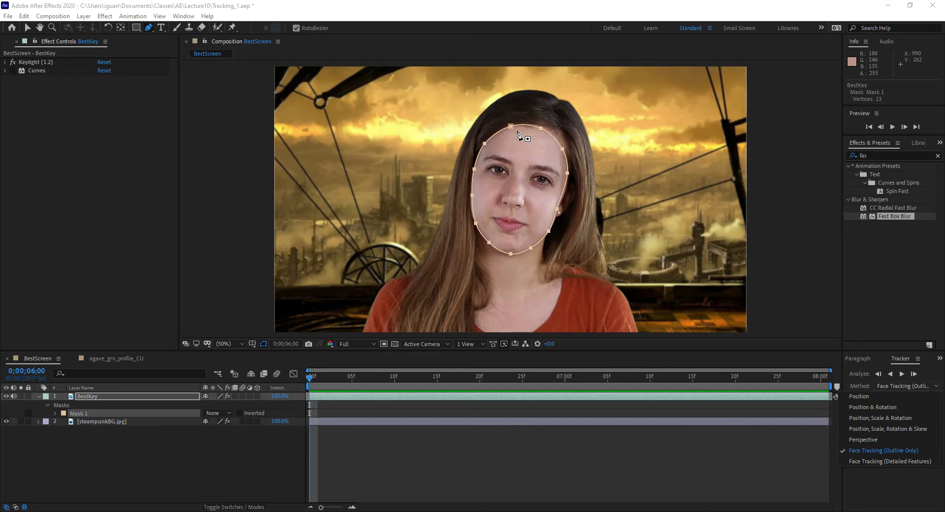
left_click(878, 451)
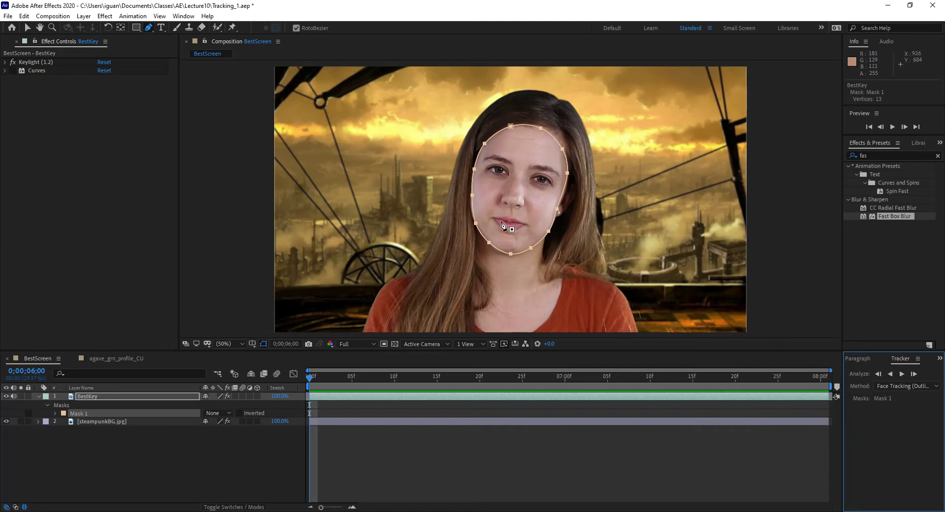
- Analyze Mask 1 forward through the clip and scrub to confirm the outline follows the face
left_click(902, 376)
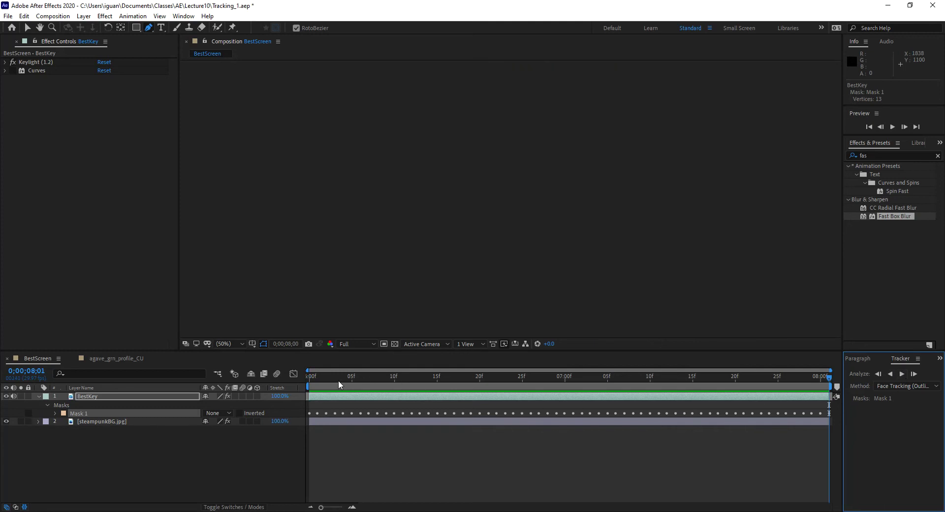
left_click_drag(334, 379, 657, 403)
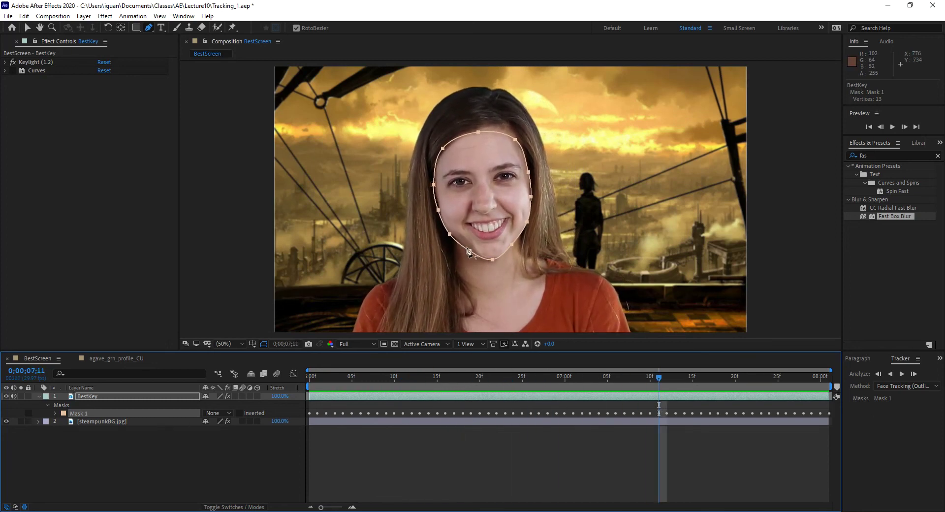
left_click_drag(663, 380, 285, 433)
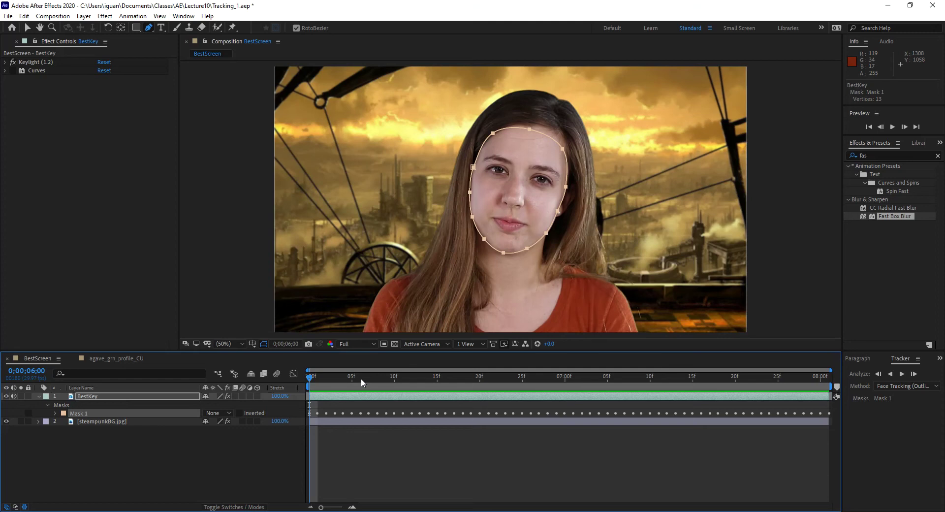
left_click_drag(361, 378, 317, 416)
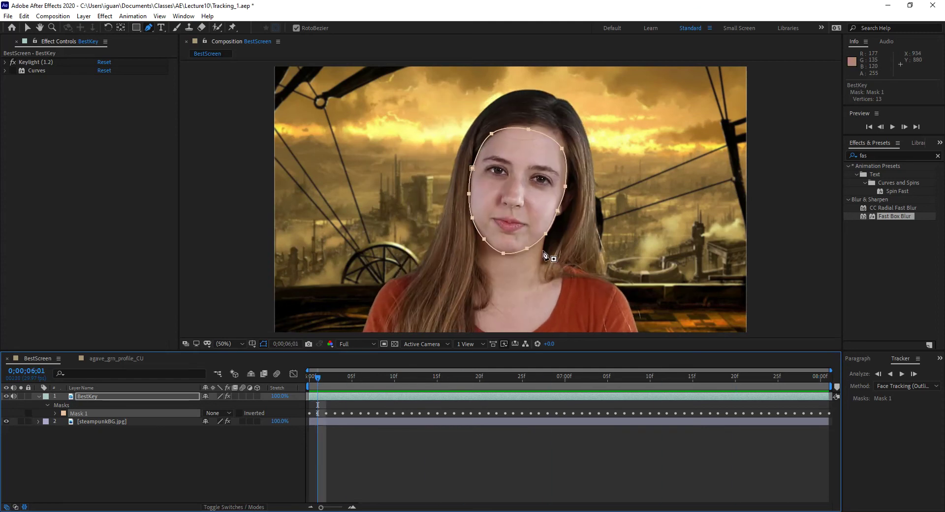
left_click(868, 155)
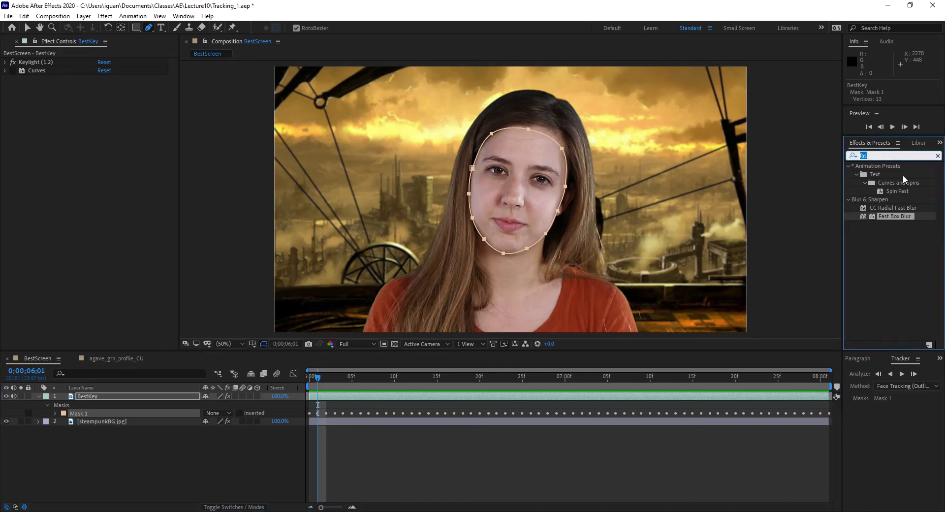
- Drag Stylize > Mosaic from an Effects & Presets search for 'mos' onto BestKey, then return to the Selection tool
type("mos")
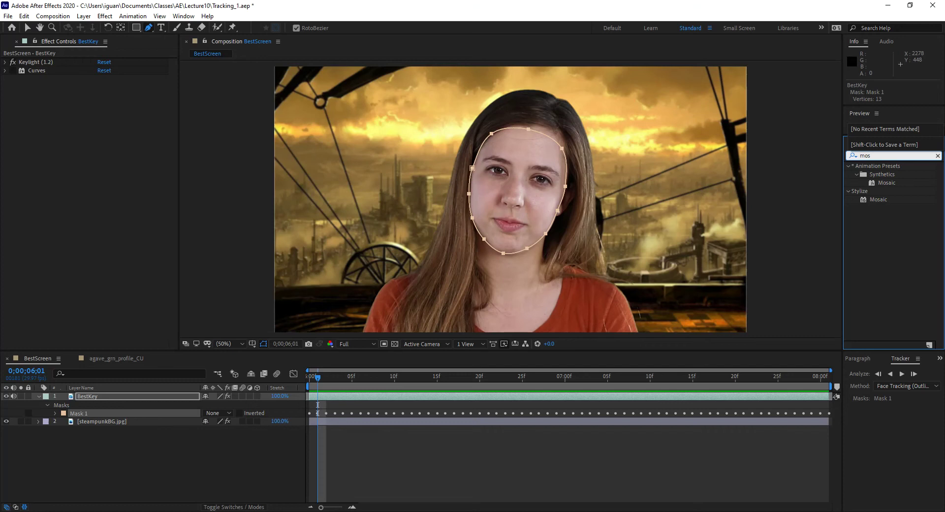
left_click(915, 260)
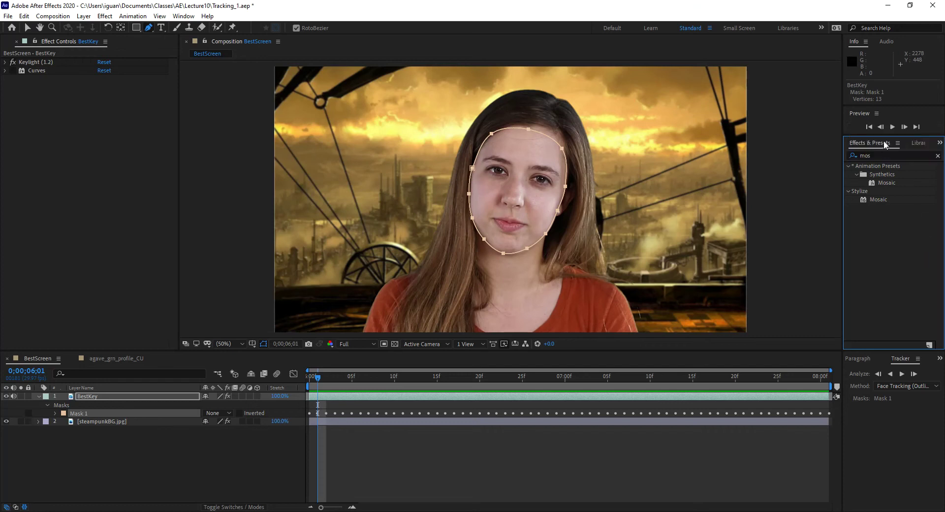
left_click(878, 154)
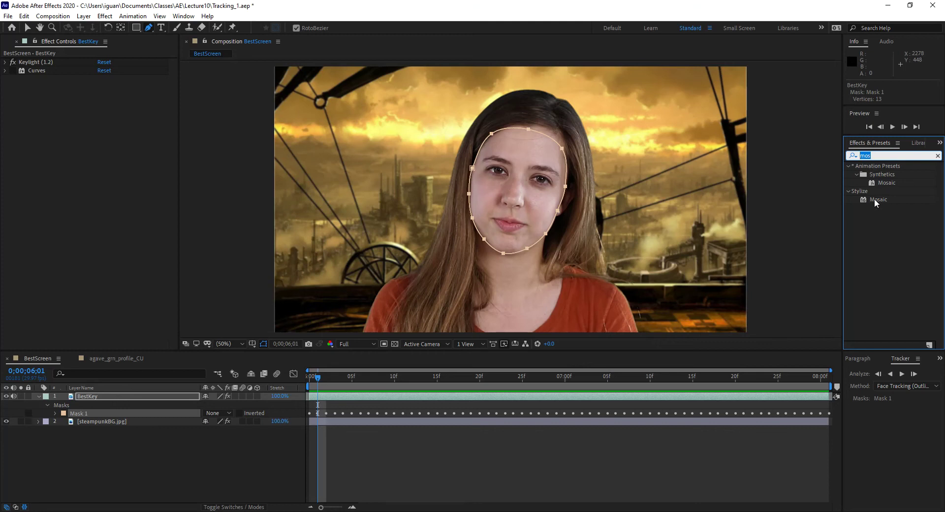
left_click_drag(872, 197, 439, 288)
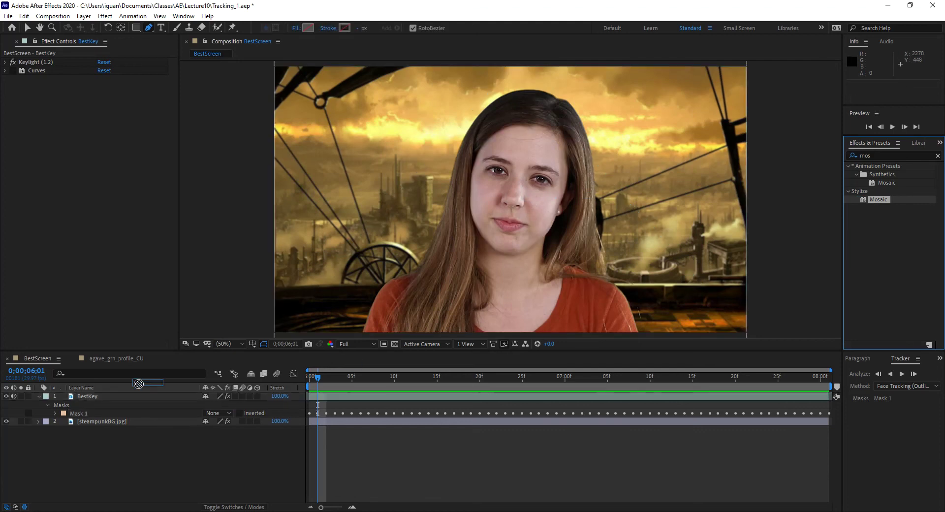
key("v")
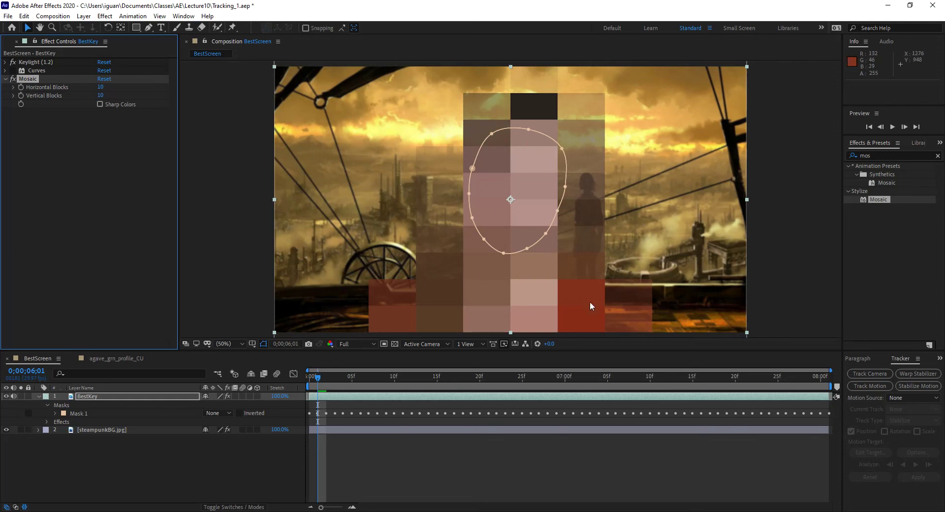
- Set Mosaic to 64 horizontal blocks and 720/20 (36) vertical blocks, then scrub to preview
left_click(100, 87)
type("1280/")
key("Return")
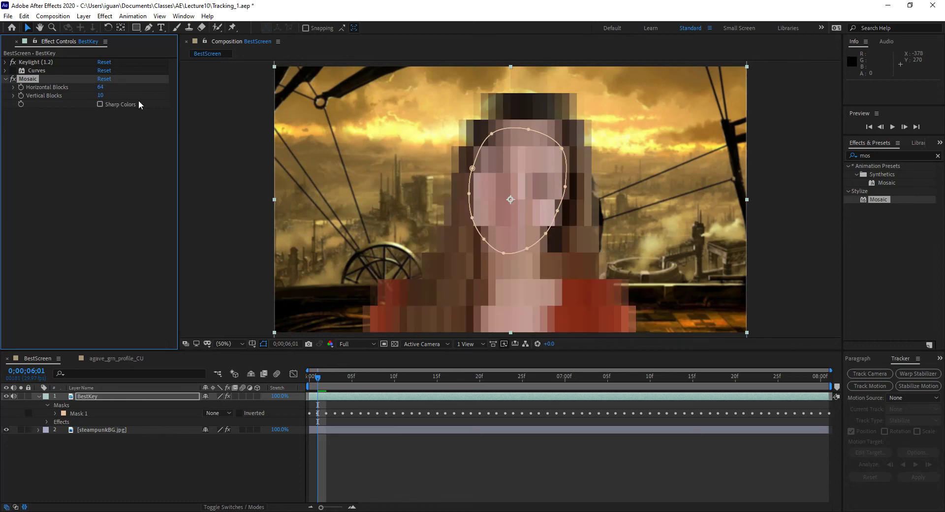
left_click(100, 87)
key("Return")
type("720/20")
key("Return")
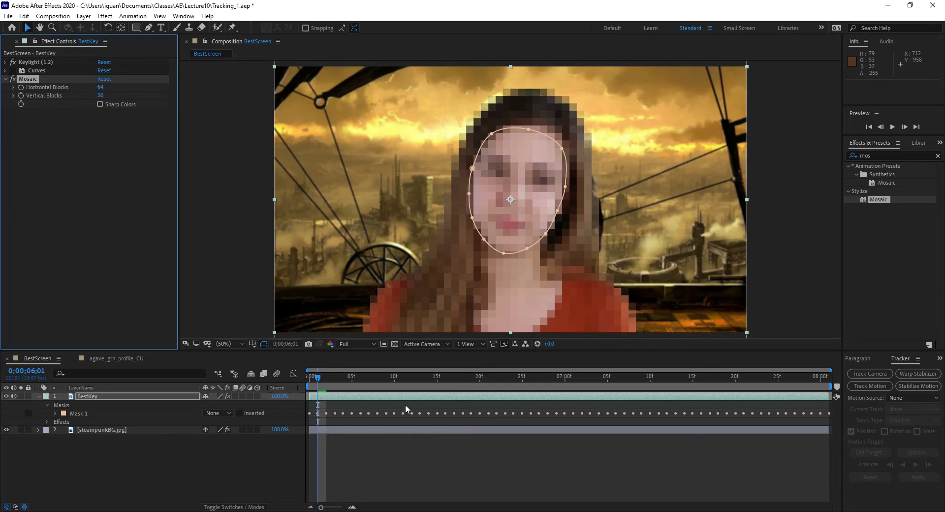
left_click_drag(338, 377, 309, 376)
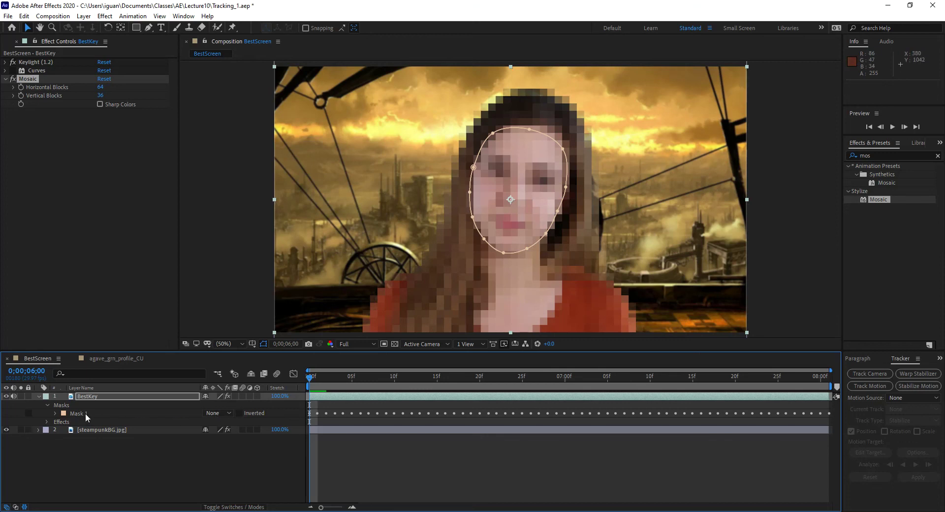
- Try Mask 1 in Add mode, set it back to None, and twirl open BestKey's Effects group
left_click(223, 413)
left_click(227, 434)
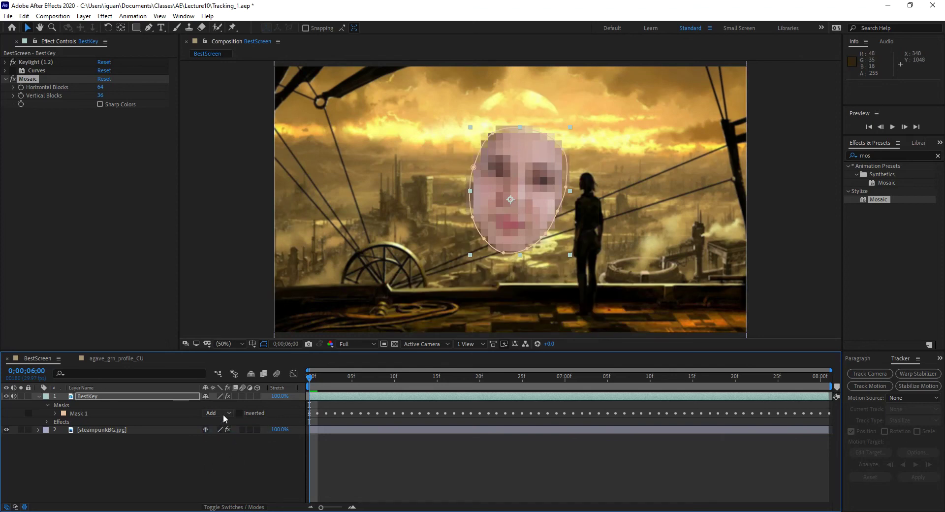
left_click(223, 413)
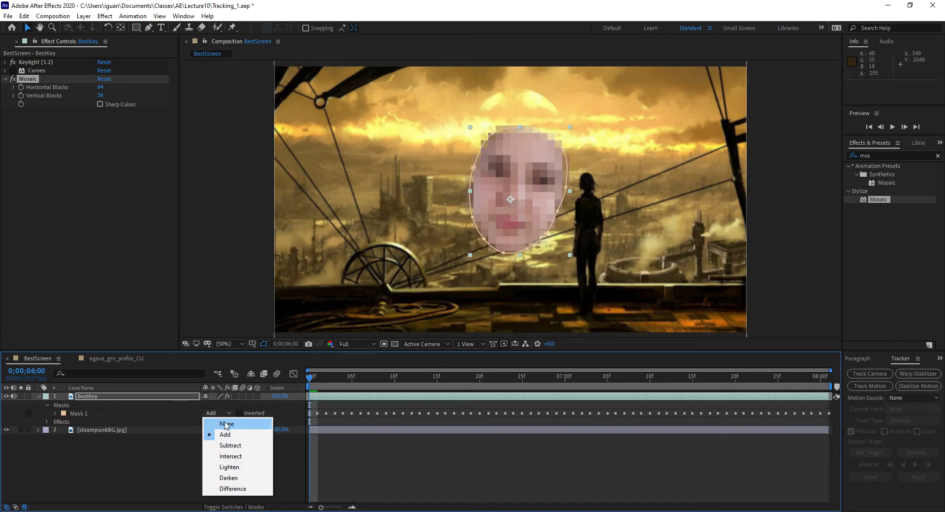
left_click(226, 423)
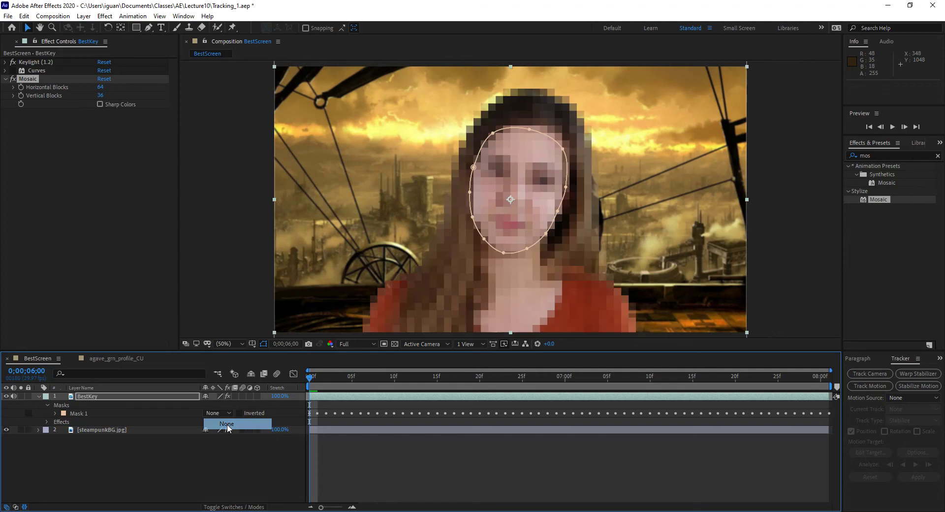
left_click(47, 422)
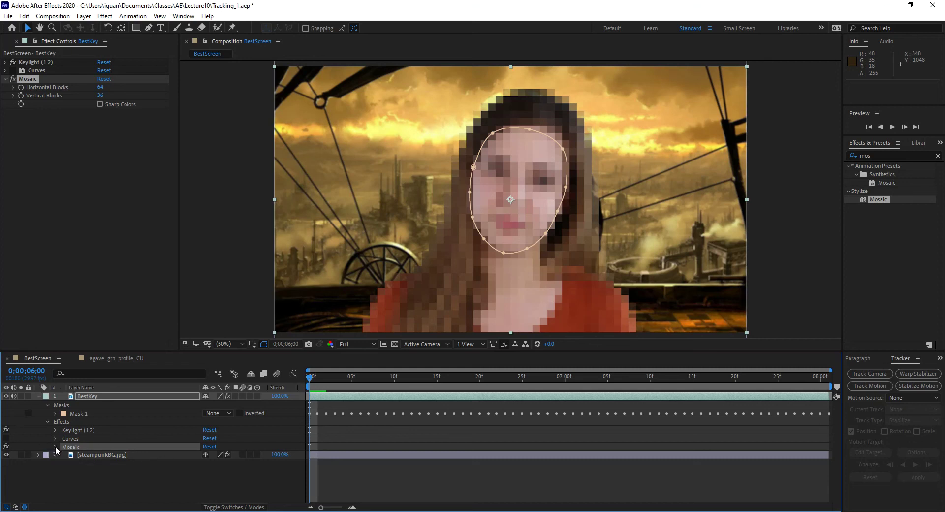
- Fold away Curves and Keylight (1.2) in the timeline, leaving Mosaic's properties expanded under BestKey
left_click(55, 446)
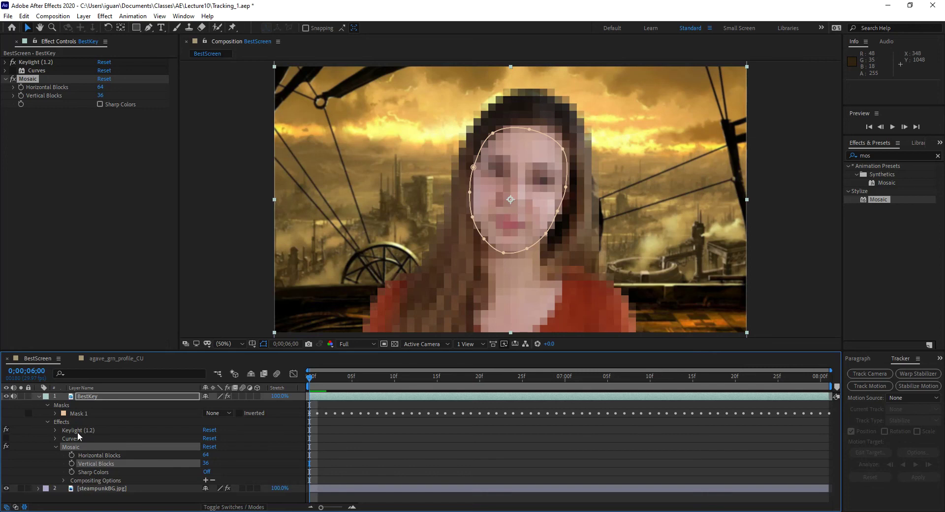
left_click(56, 447)
left_click(56, 438)
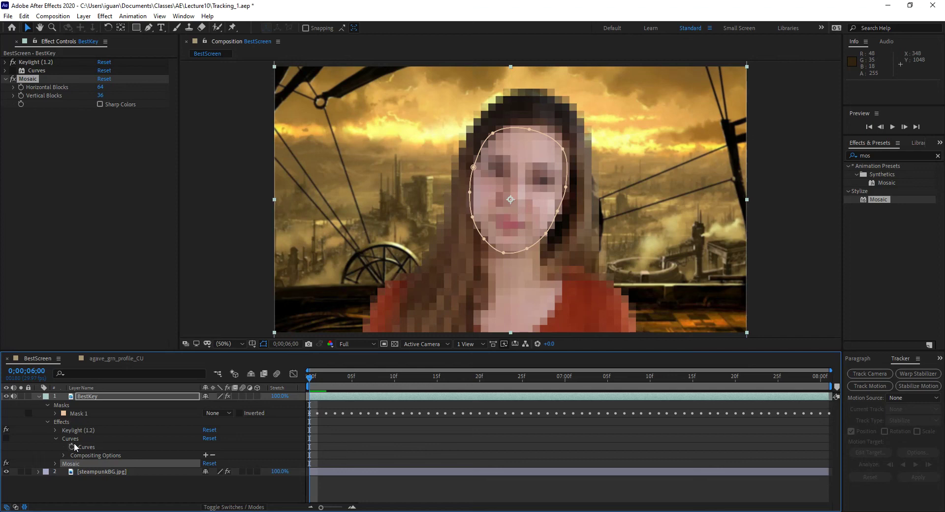
left_click(56, 438)
left_click(54, 429)
scroll(102, 467, "down", 2)
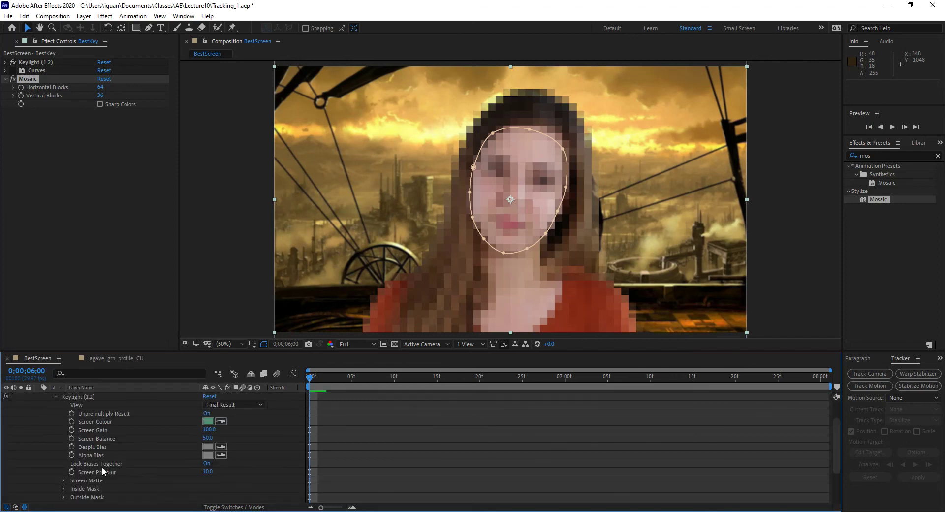
scroll(81, 480, "down", 3)
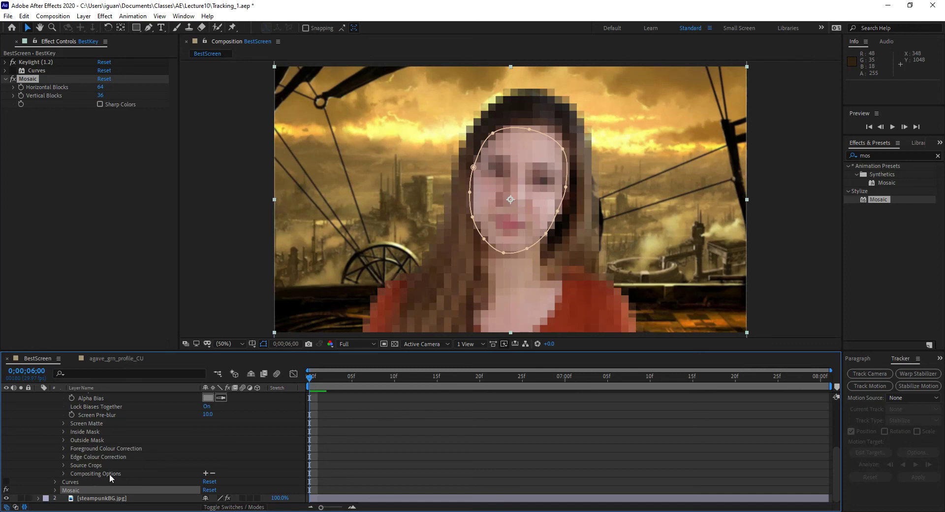
scroll(94, 470, "up", 4)
left_click(56, 430)
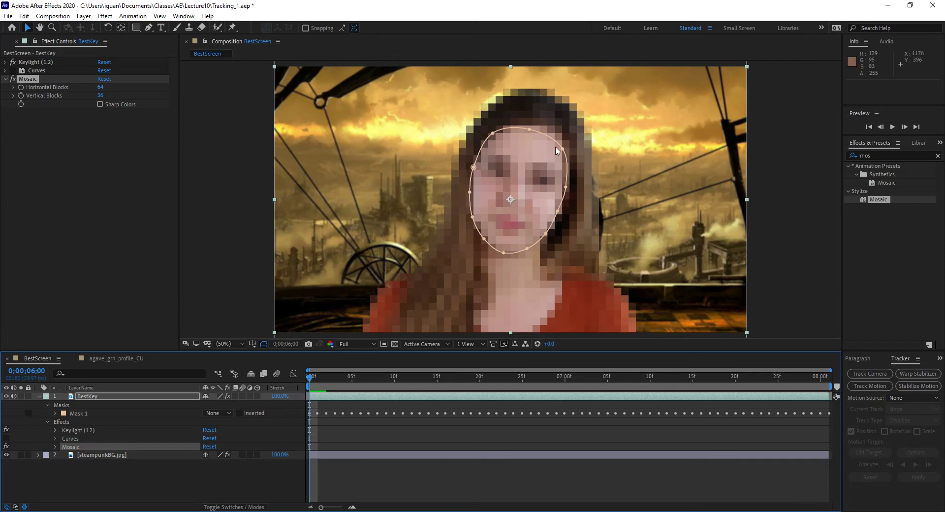
left_click(55, 447)
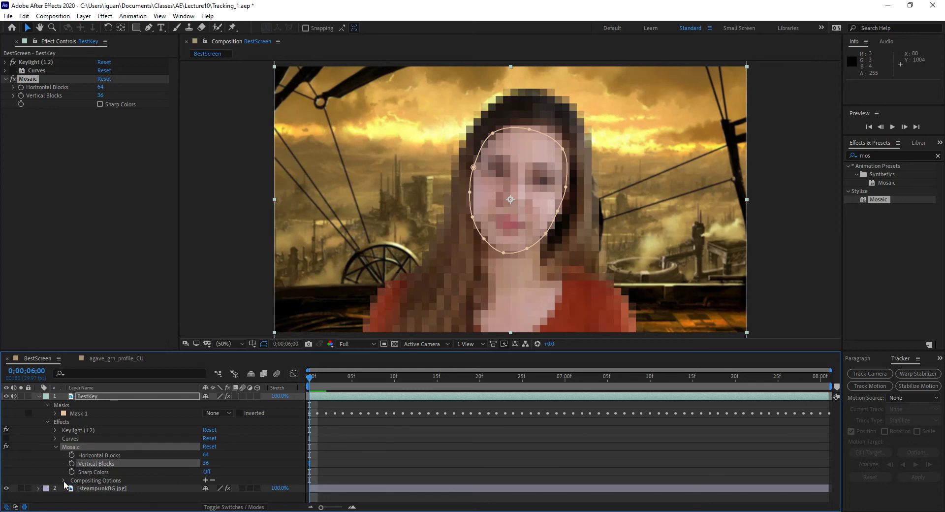
- Add a mask reference to Mosaic's Compositing Options, keeping Mask Reference 1 set to Mask 1
left_click(205, 480)
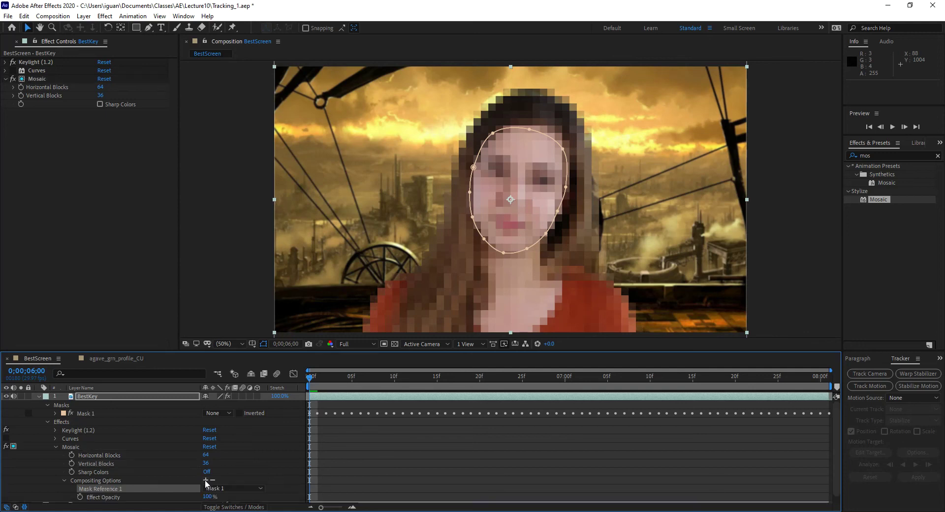
scroll(246, 480, "down", 1)
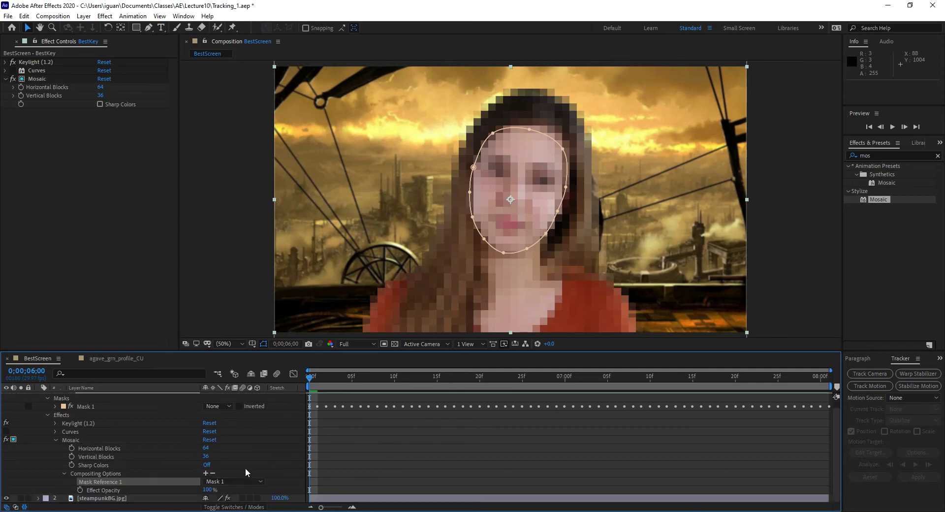
left_click(236, 483)
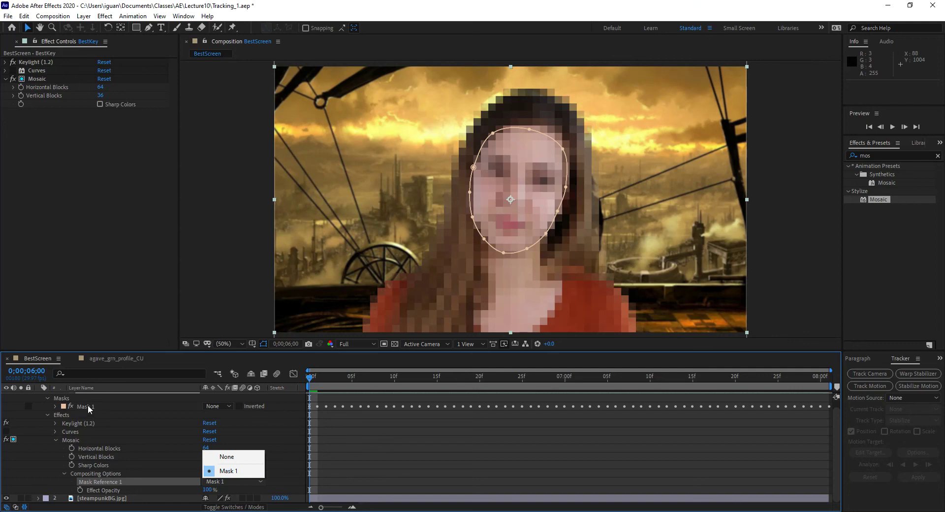
left_click(234, 473)
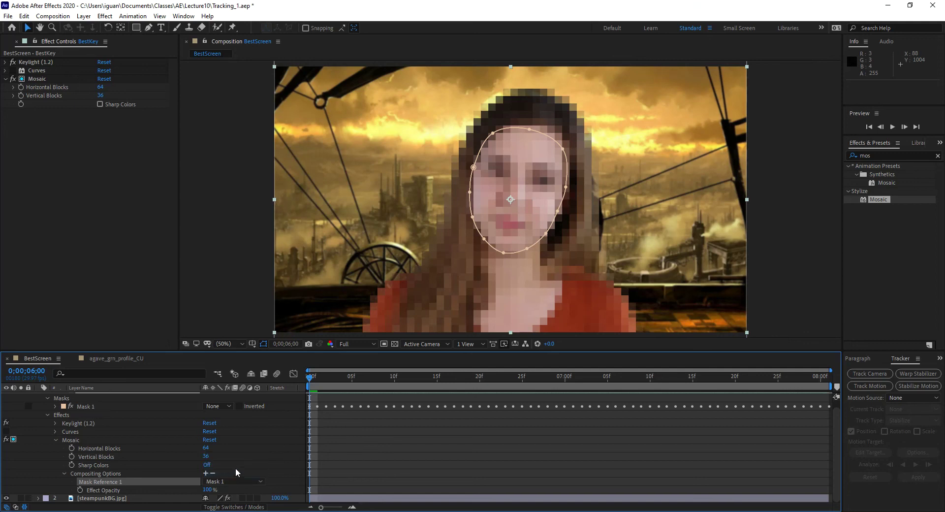
scroll(224, 420, "up", 1)
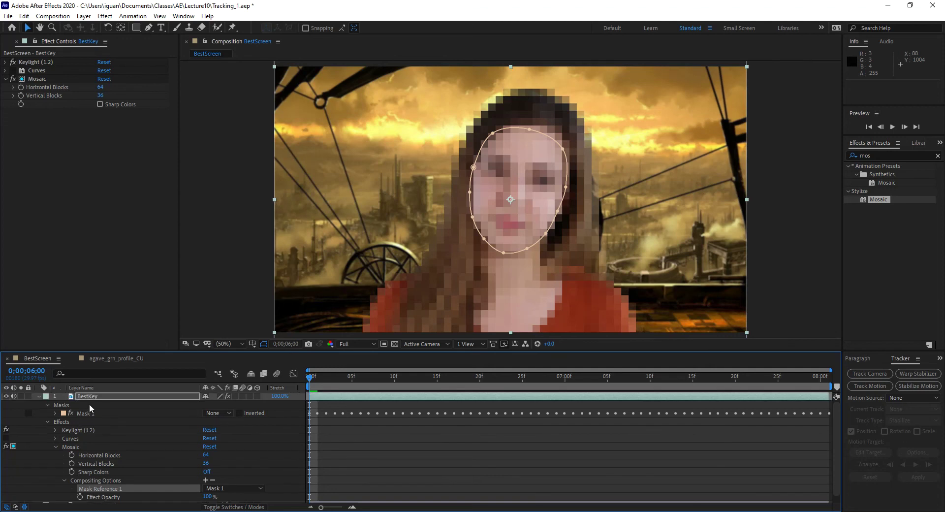
- Set Mask 1's mode to Add, fold away Mosaic and deselect the layer
left_click(220, 412)
left_click(228, 430)
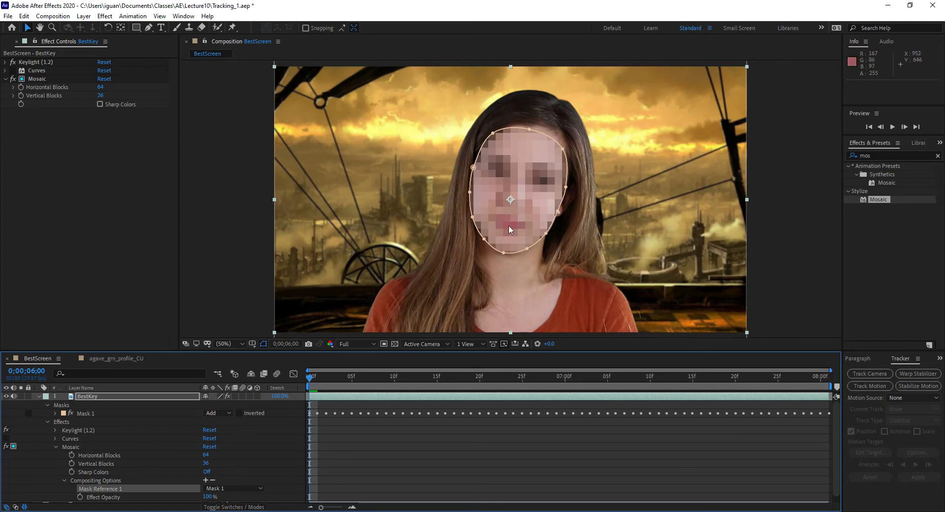
left_click(56, 447)
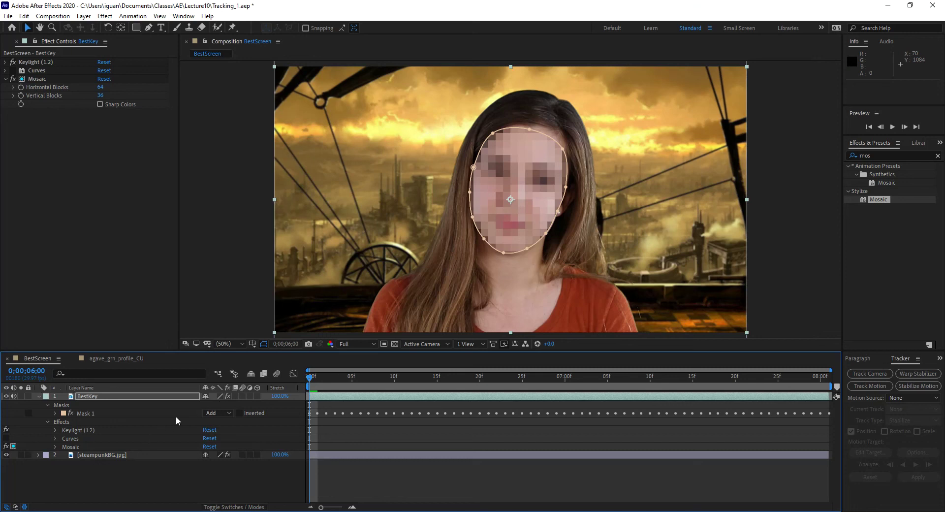
left_click(221, 485)
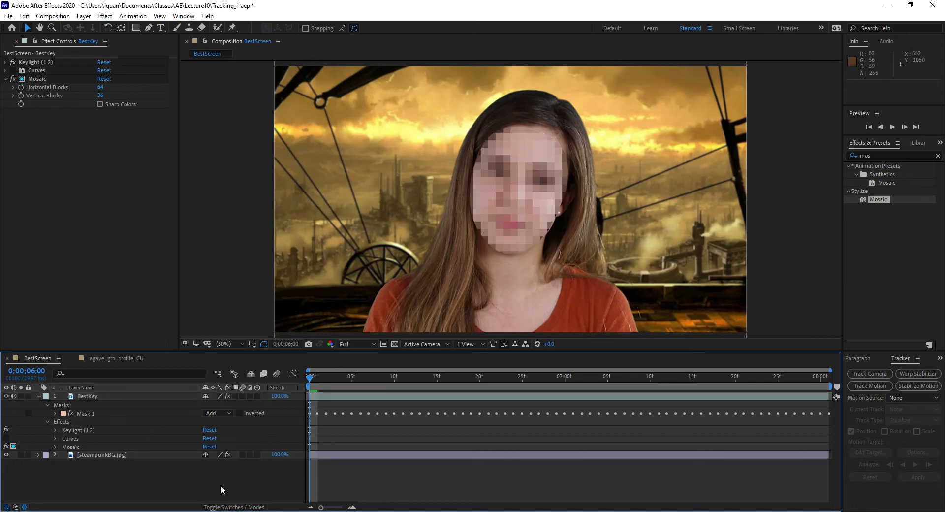
- Preview the current mosaic, then set Mask 1's feather to 152,152 pixels
key("space")
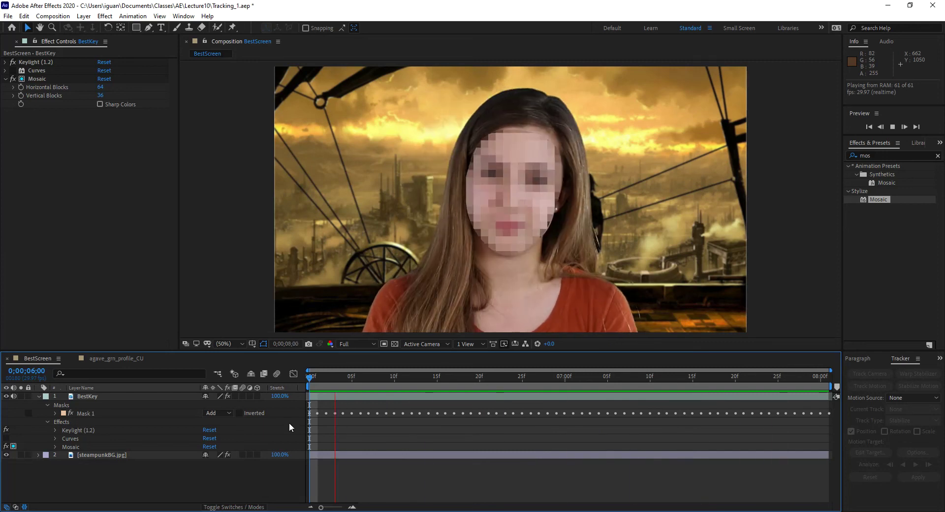
key("space")
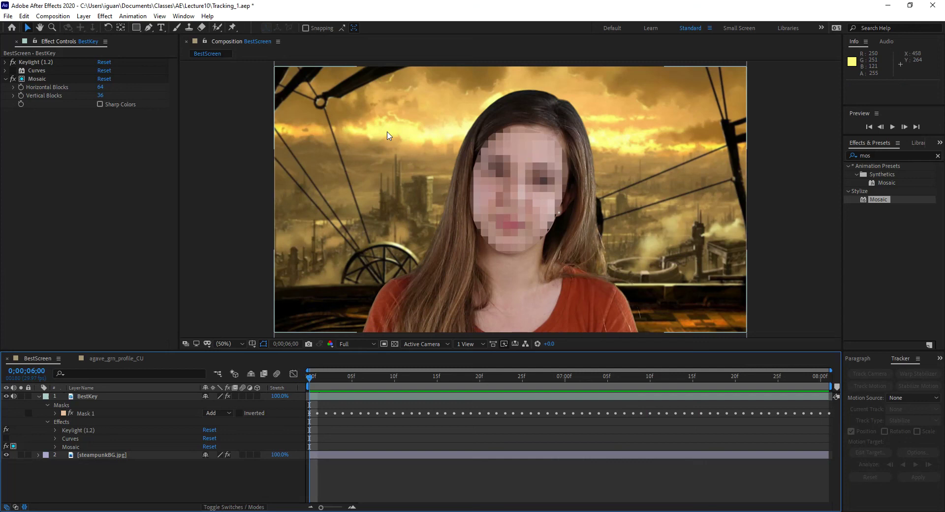
left_click(55, 413)
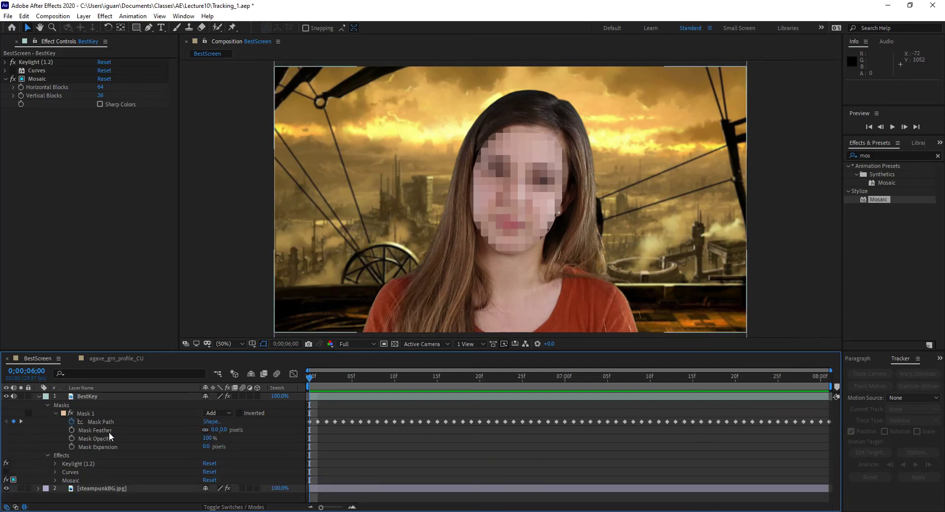
left_click_drag(222, 432, 295, 425)
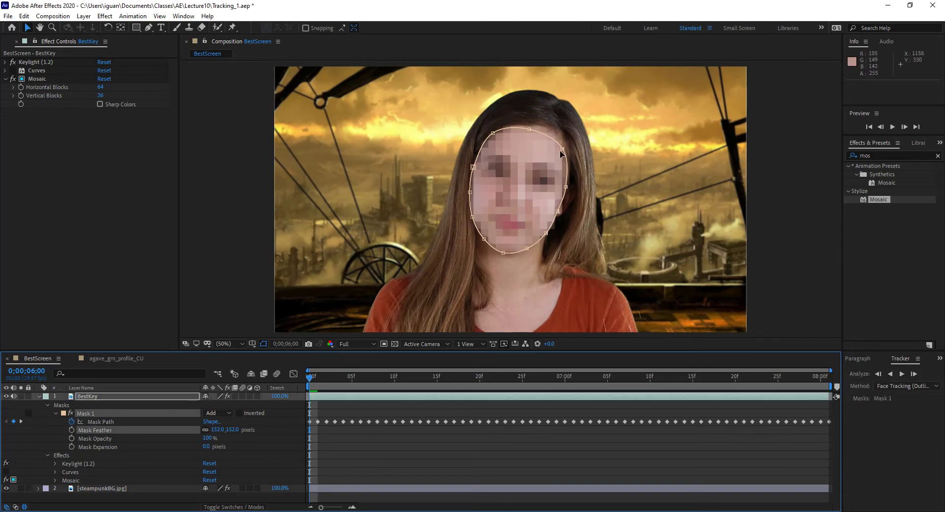
- Deselect the layer and preview the softly feathered face mosaic
left_click(400, 501)
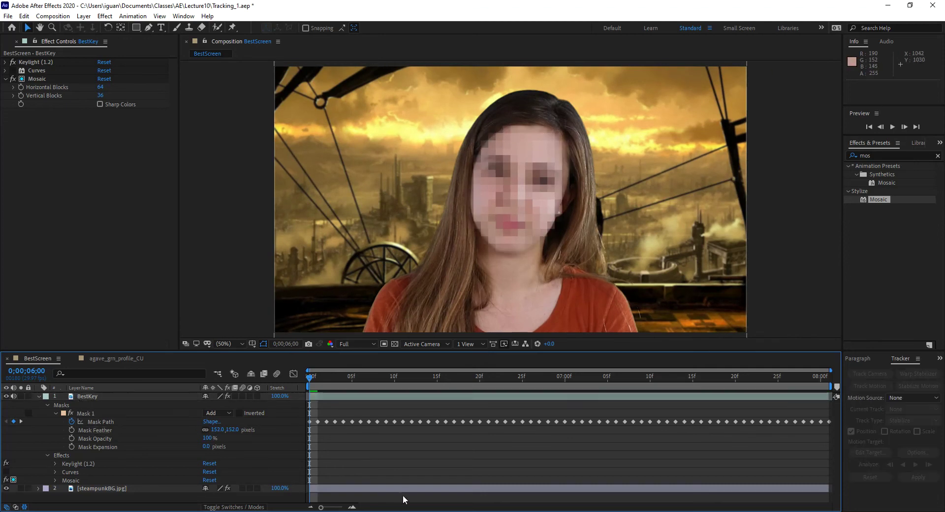
key("space")
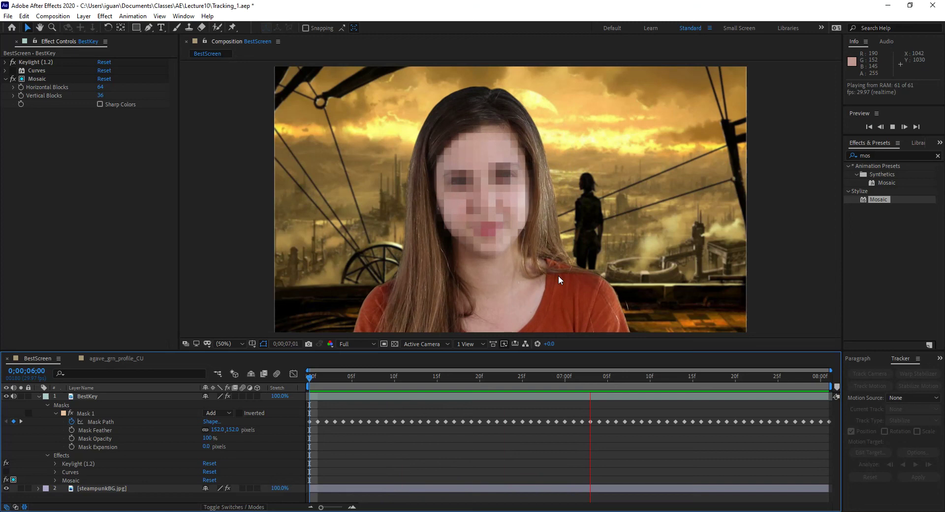
key("space")
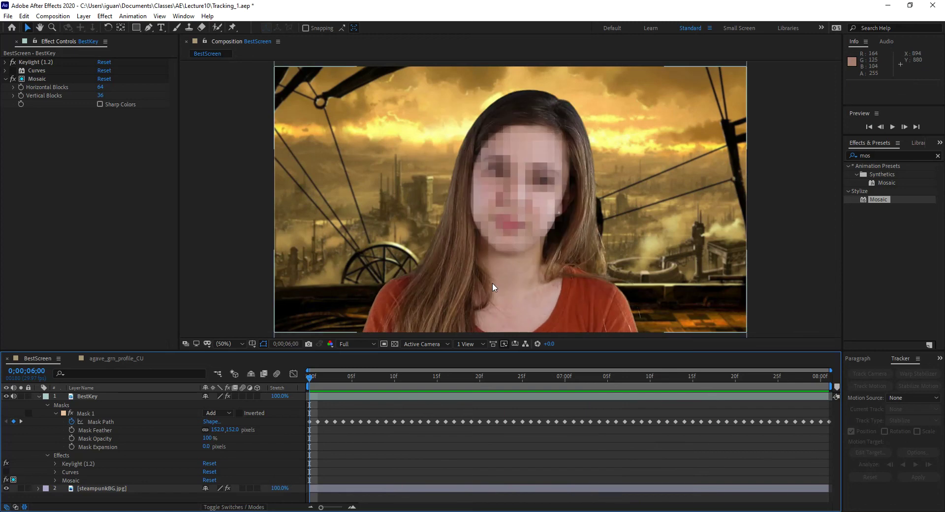
left_click(38, 396)
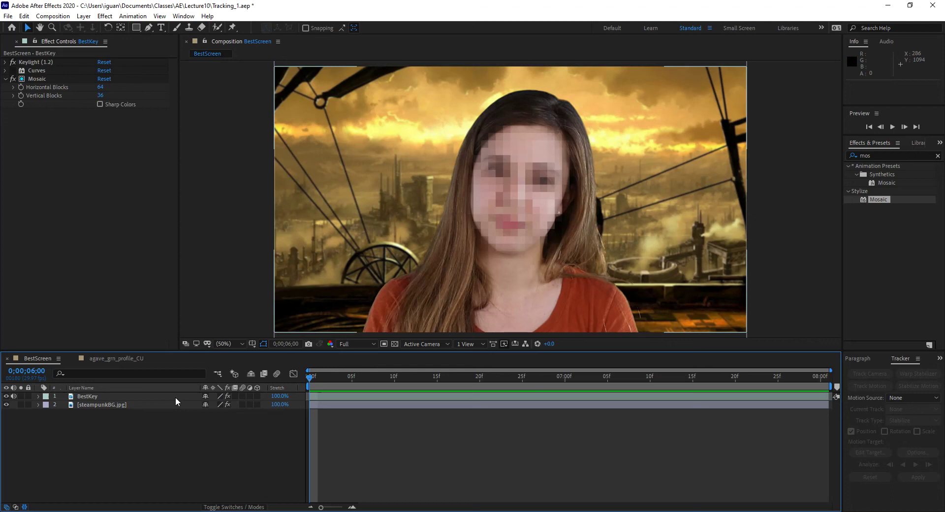
left_click(38, 396)
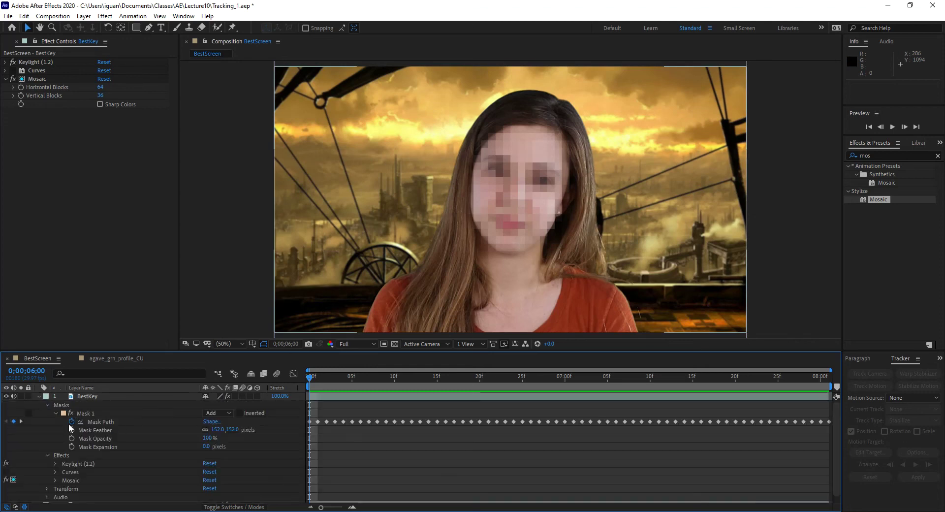
left_click(55, 414)
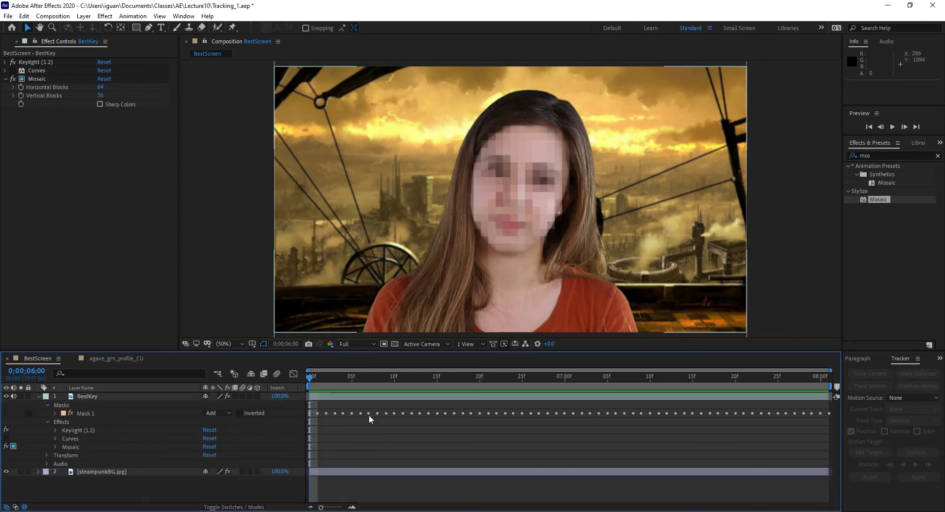